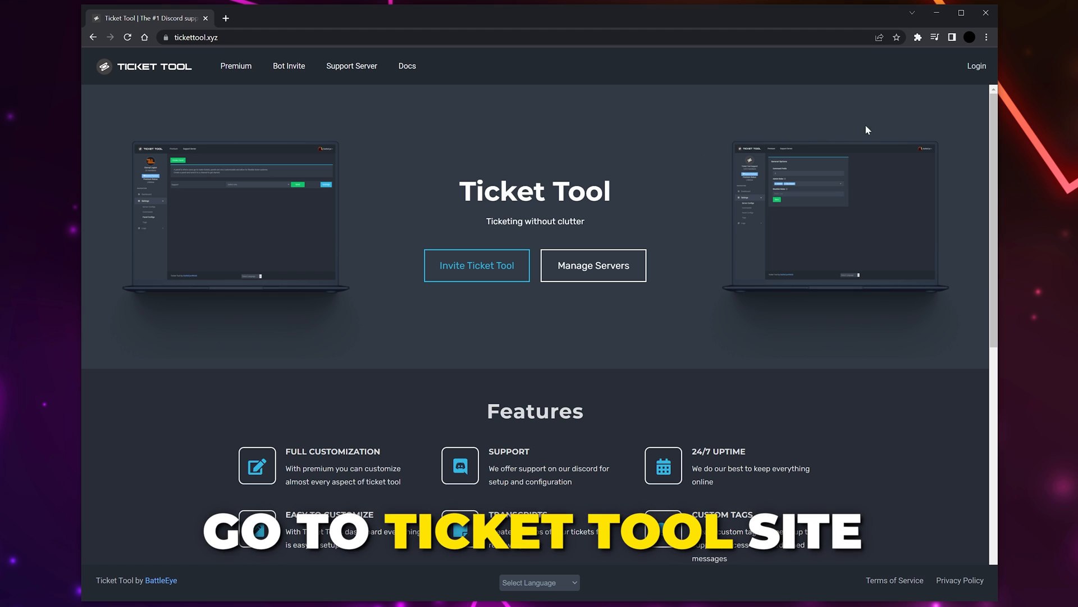
Log in to Ticket Tool and authorize access to the Discord account.
{"action": "left_click", "coordinate": [980, 81]}
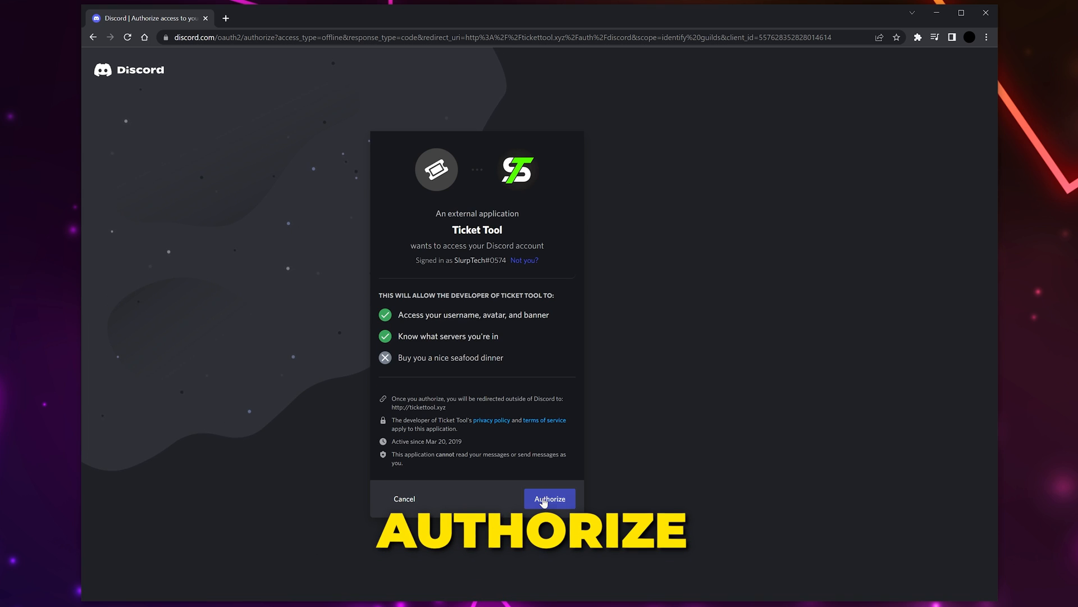
{"action": "left_click", "coordinate": [544, 499]}
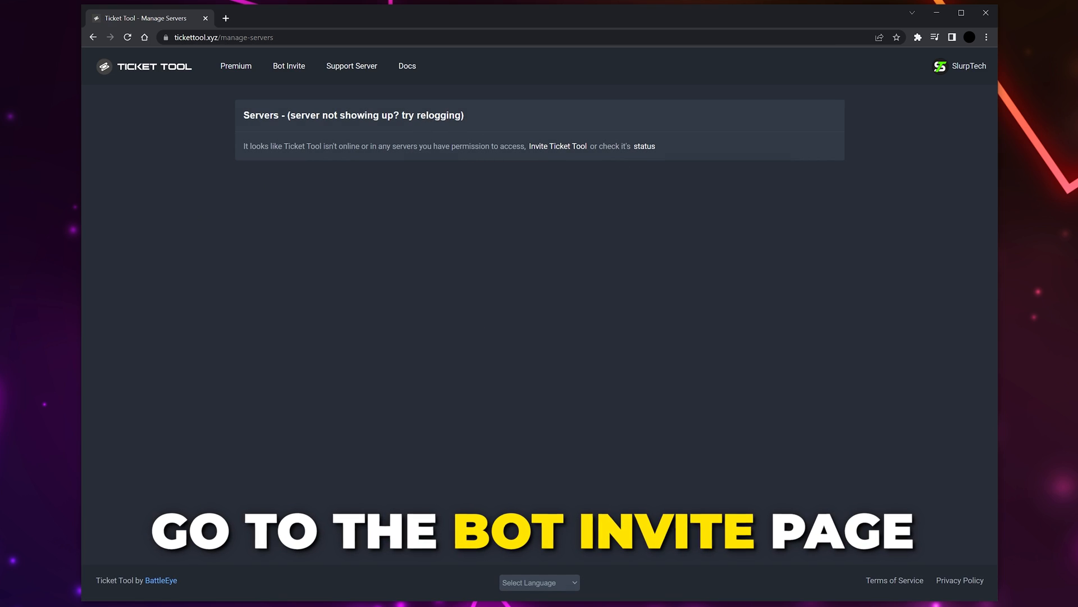
Invite the Ticket Tool bot to the SlurpTech server and grant its requested permissions.
{"action": "left_click", "coordinate": [289, 66]}
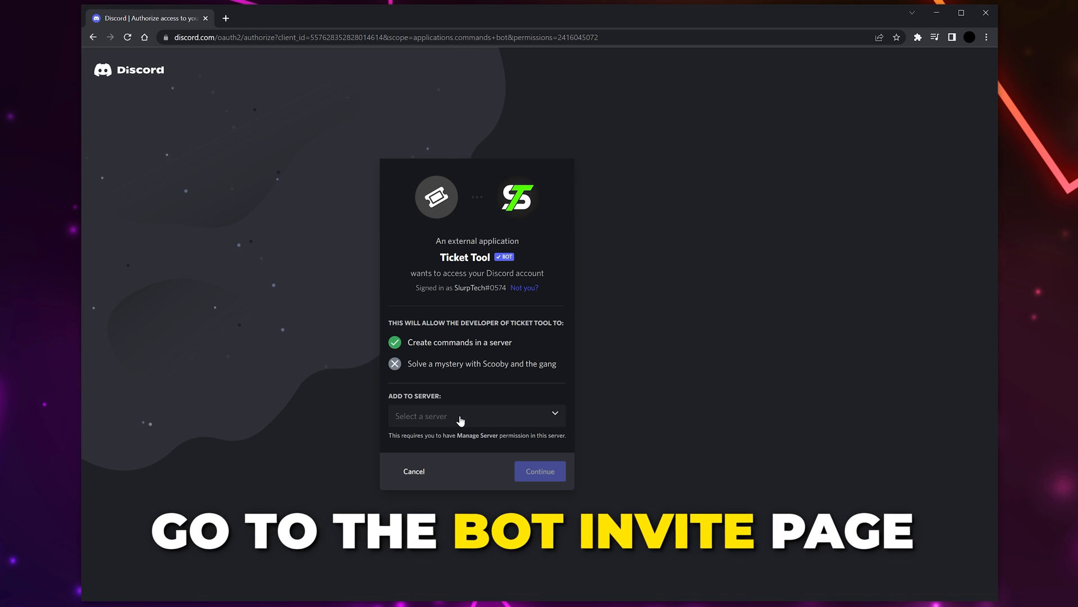
{"action": "left_click", "coordinate": [461, 416]}
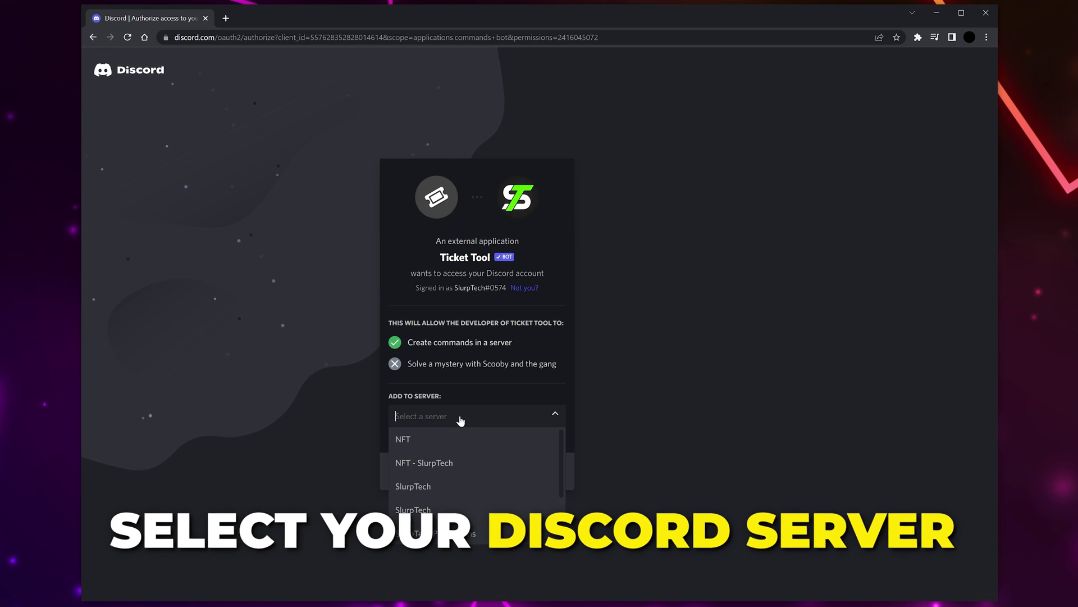
{"action": "left_click", "coordinate": [437, 489]}
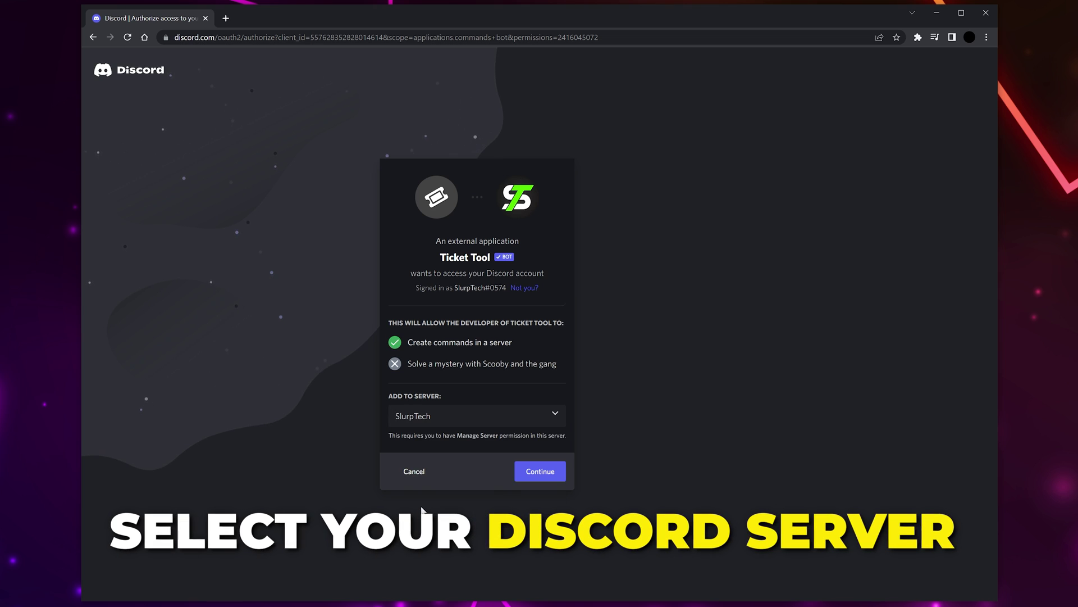
{"action": "left_click", "coordinate": [536, 474]}
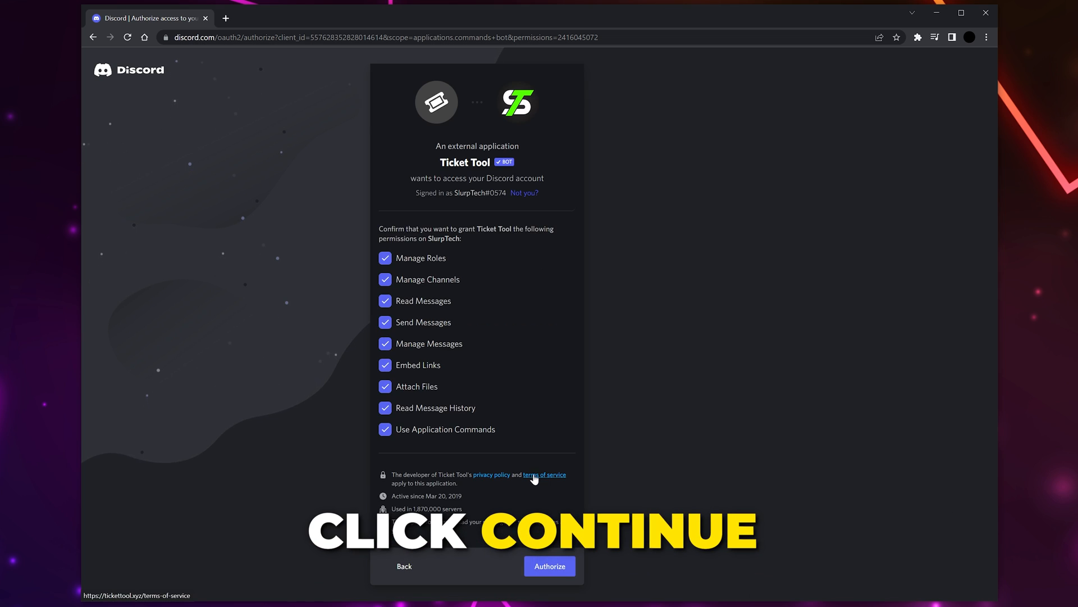
{"action": "left_click", "coordinate": [550, 565]}
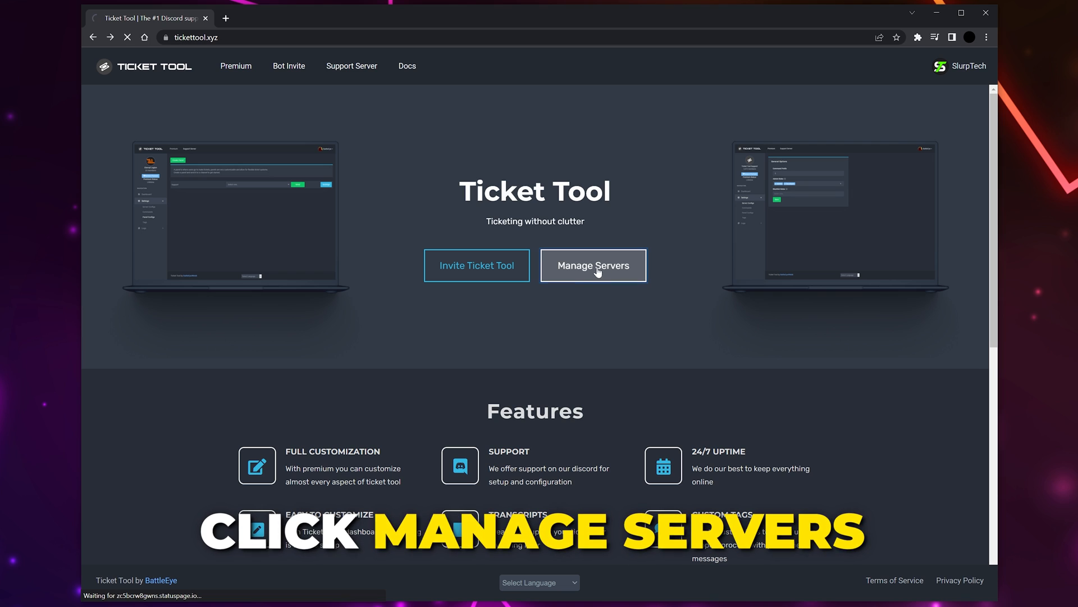
Go to Manage Servers and open the SlurpTech server dashboard.
{"action": "left_click", "coordinate": [597, 271]}
{"action": "left_click", "coordinate": [550, 190]}
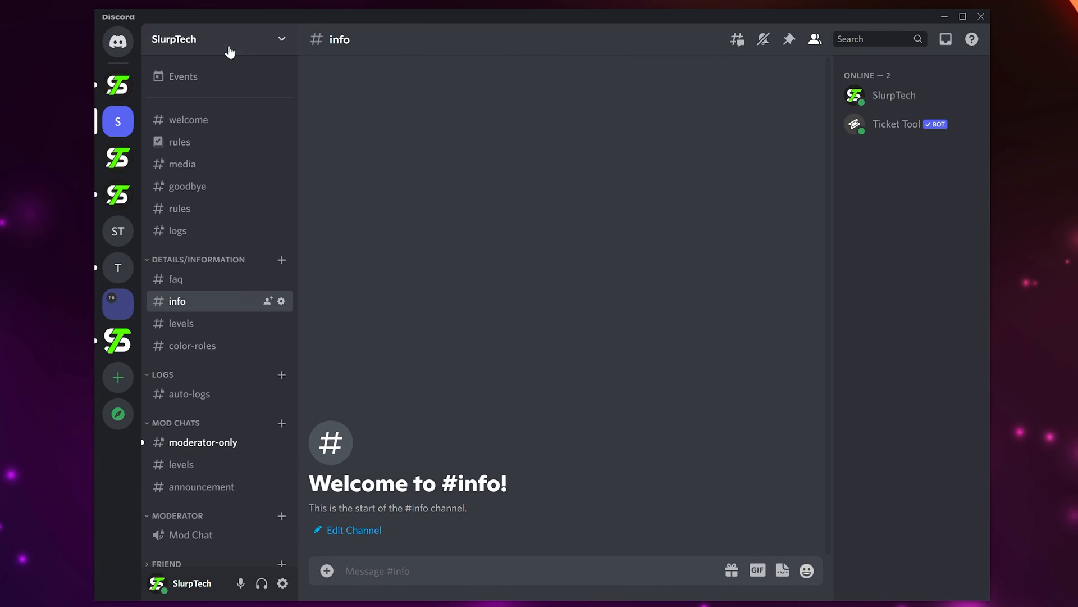
Reach the Ticket Tool role in the SlurpTech server's Roles settings.
{"action": "left_click", "coordinate": [215, 45]}
{"action": "left_click", "coordinate": [196, 121]}
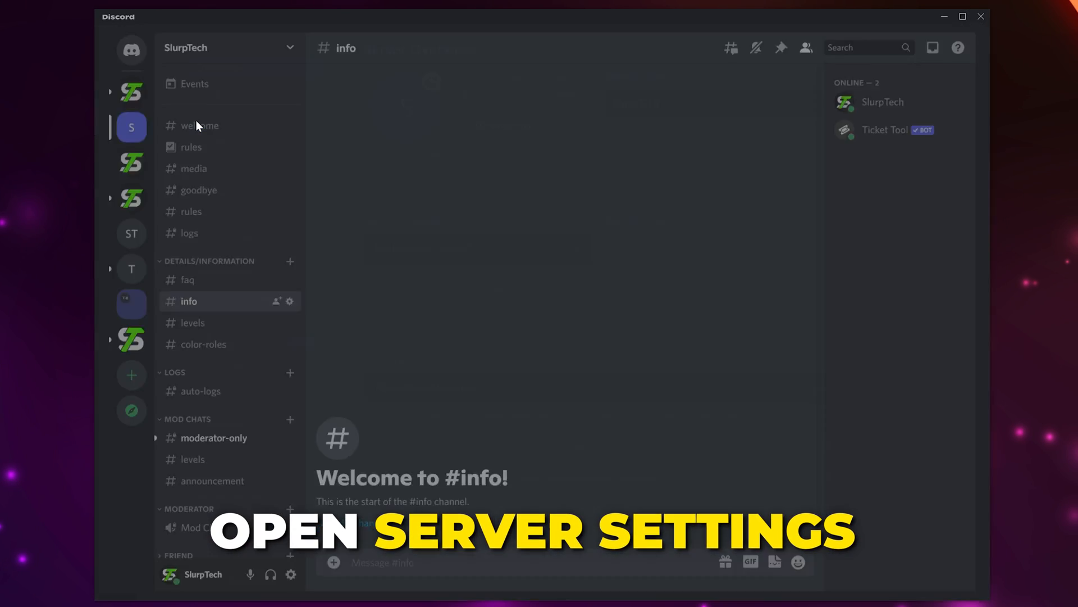
{"action": "left_click", "coordinate": [237, 110]}
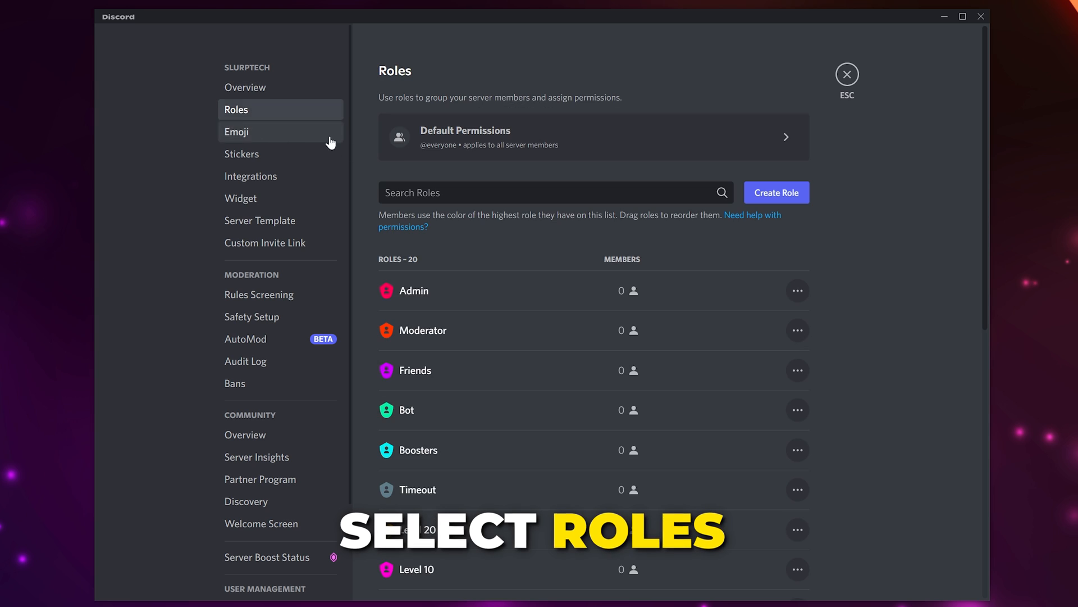
{"action": "scroll", "coordinate": [498, 332], "scroll_direction": "down", "scroll_amount": 8}
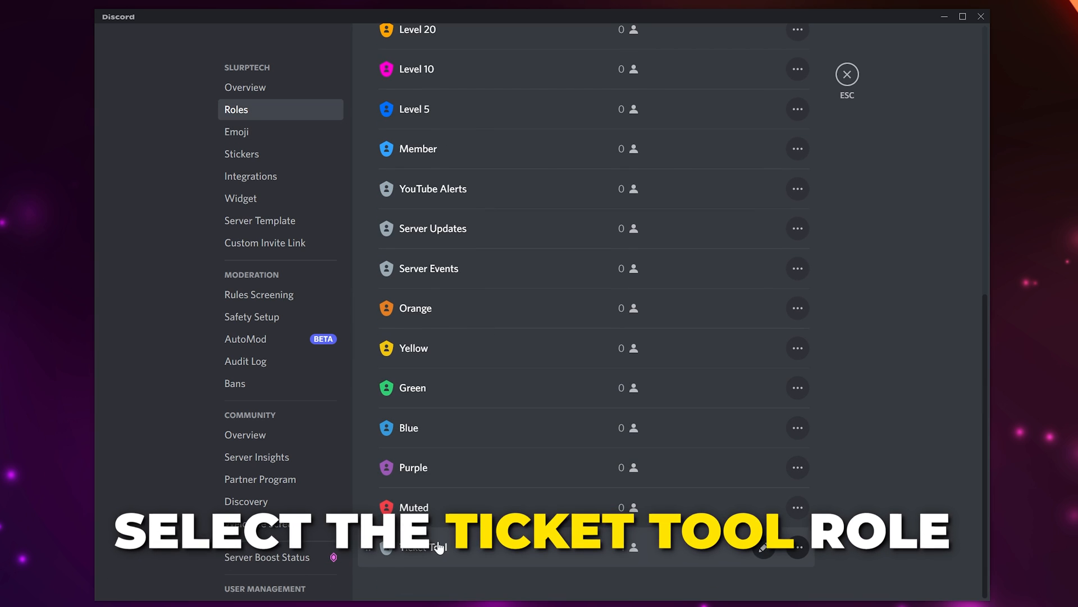
{"action": "left_click", "coordinate": [439, 539]}
Enable Add Reactions in the Ticket Tool role's permissions and save the changes.
{"action": "left_click", "coordinate": [599, 159]}
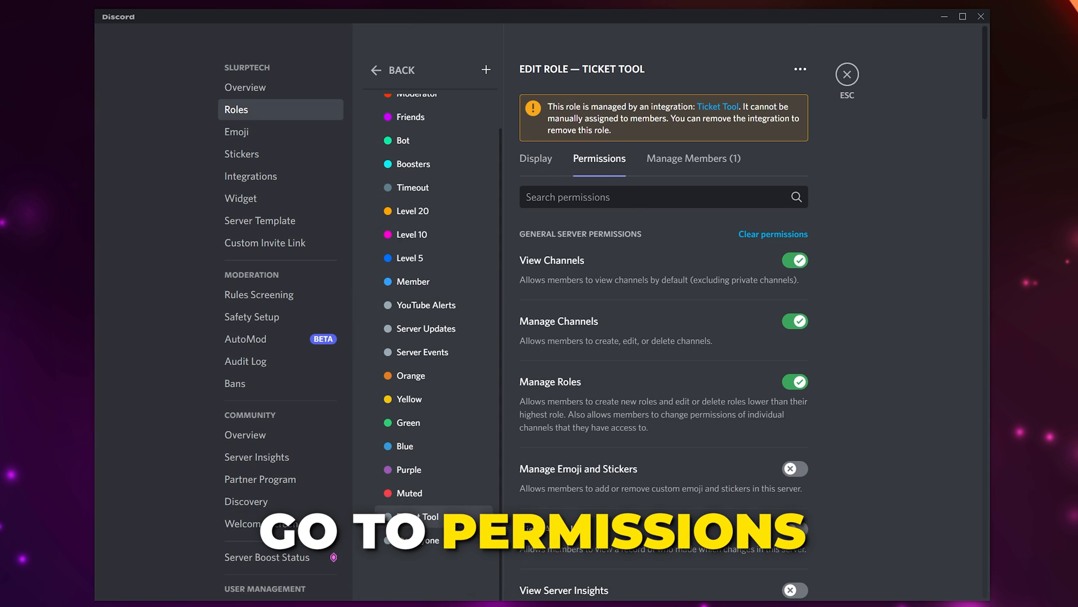
{"action": "left_click", "coordinate": [653, 196]}
{"action": "type", "text": "reac"}
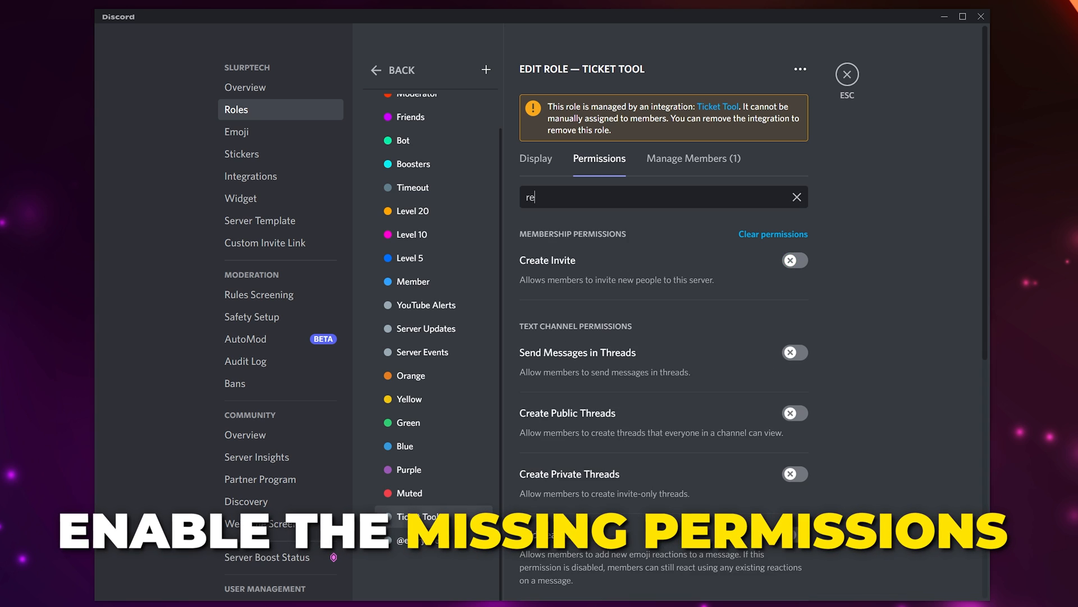
{"action": "left_click", "coordinate": [795, 261]}
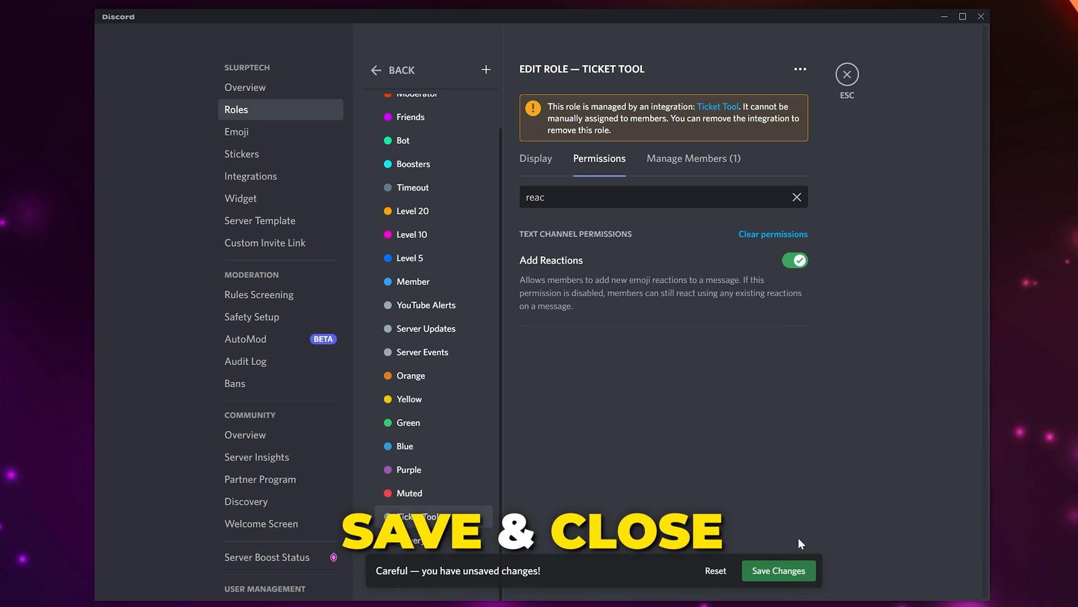
{"action": "left_click", "coordinate": [779, 571]}
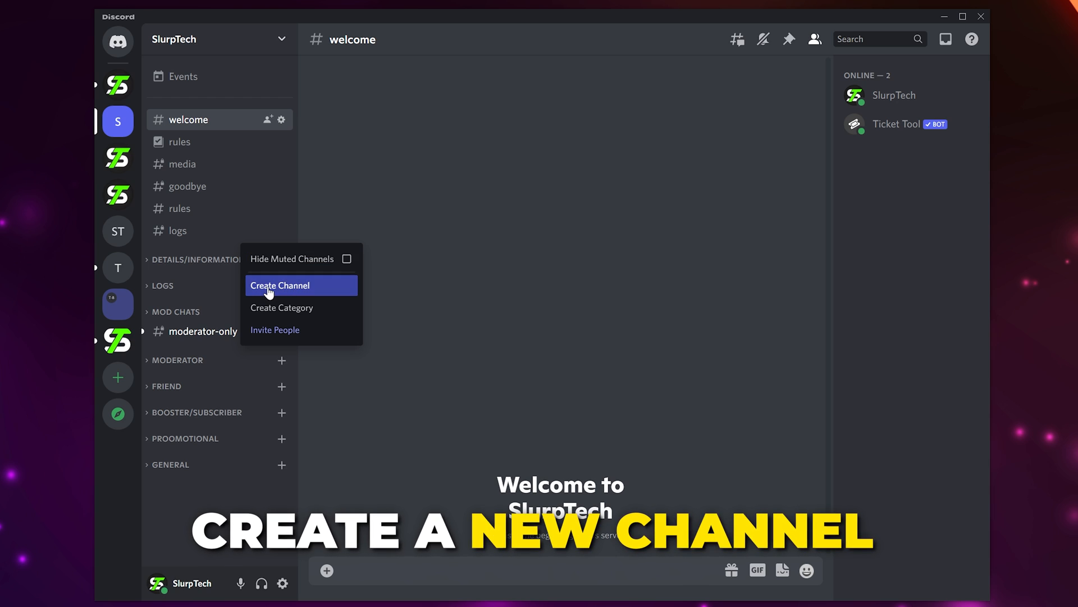
Create a text channel named tickets, then begin a new category named support tickets.
{"action": "left_click", "coordinate": [282, 287]}
{"action": "type", "text": "tickets"}
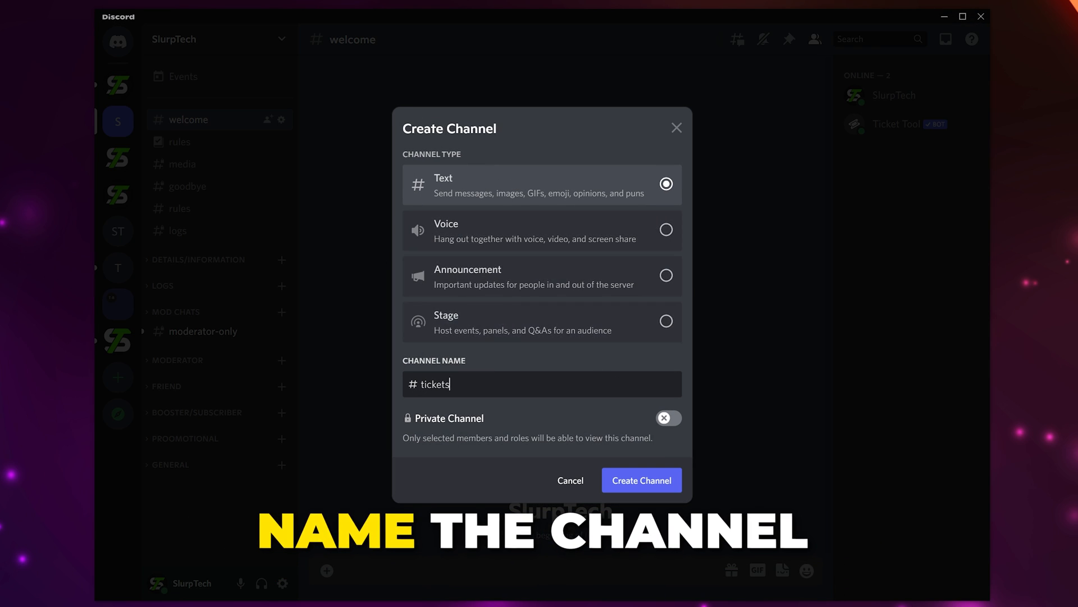
{"action": "left_click", "coordinate": [645, 482]}
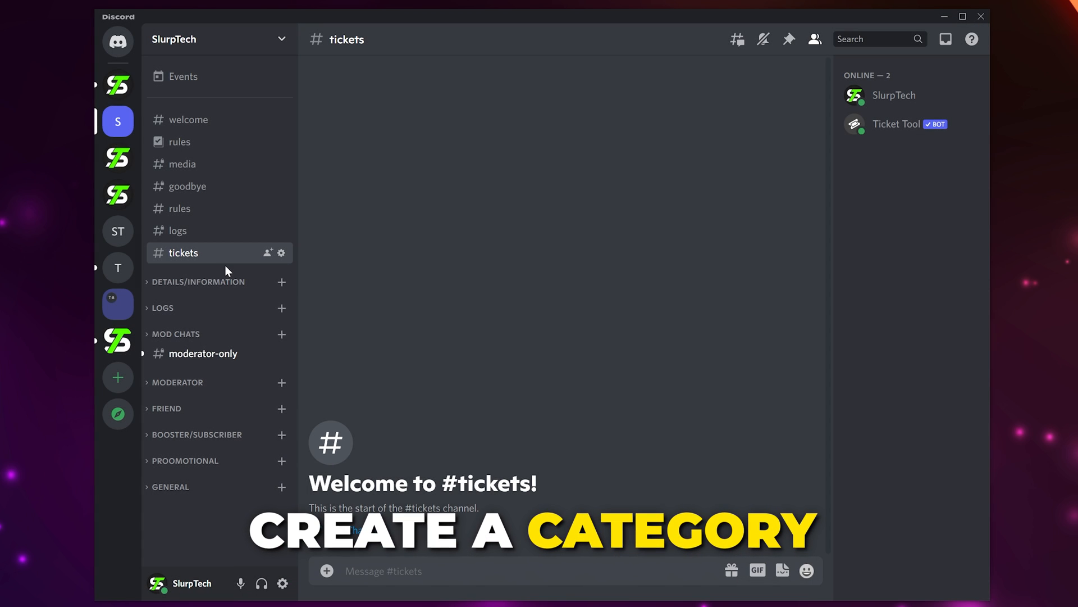
{"action": "right_click", "coordinate": [225, 266]}
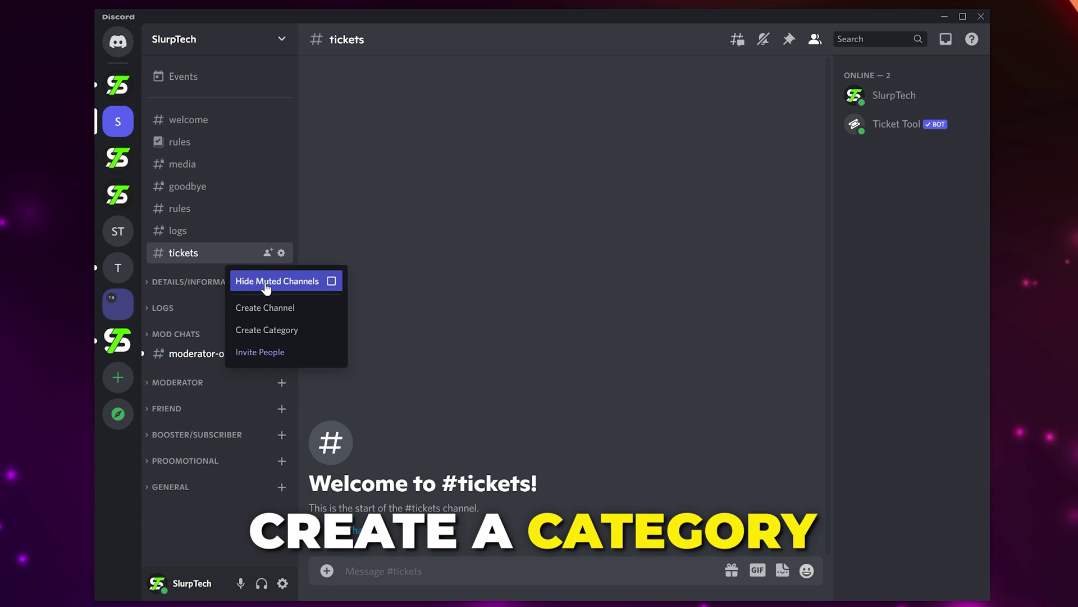
{"action": "left_click", "coordinate": [266, 330]}
{"action": "type", "text": "support t"}
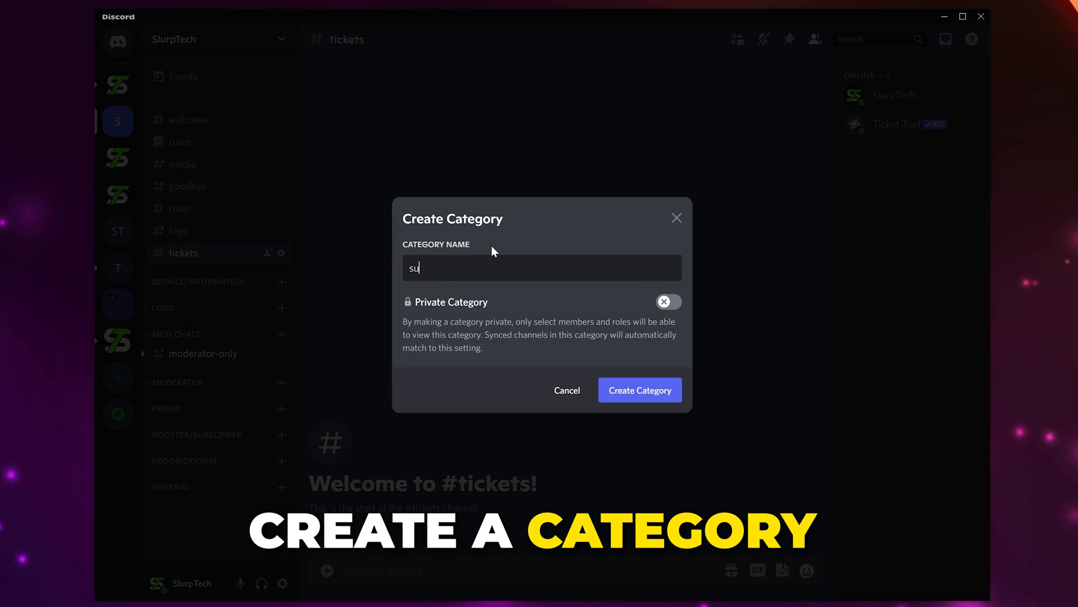
{"action": "type", "text": "icket"}
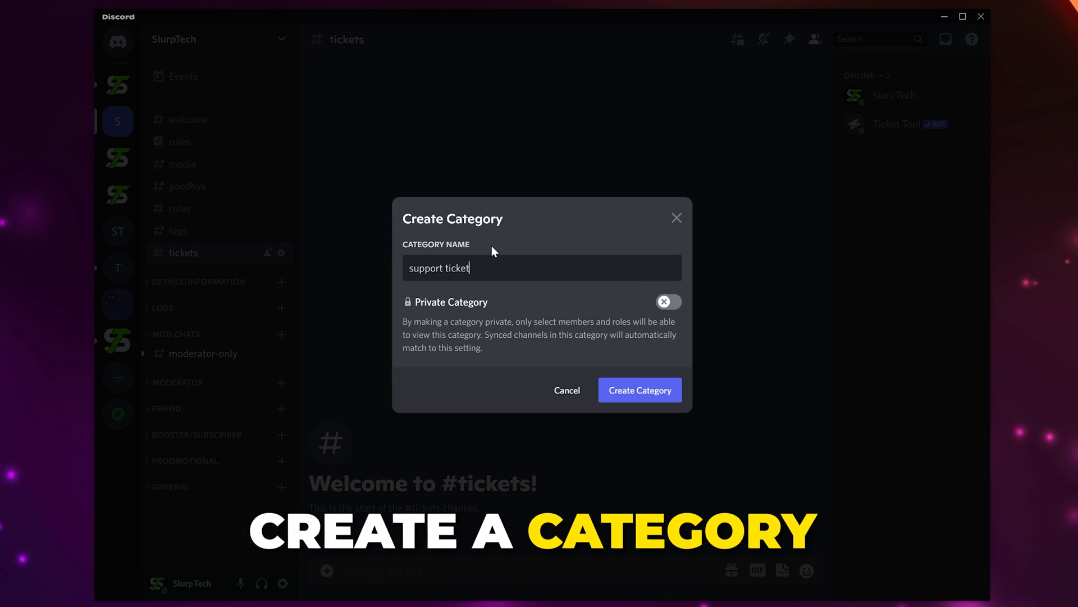
{"action": "type", "text": "s"}
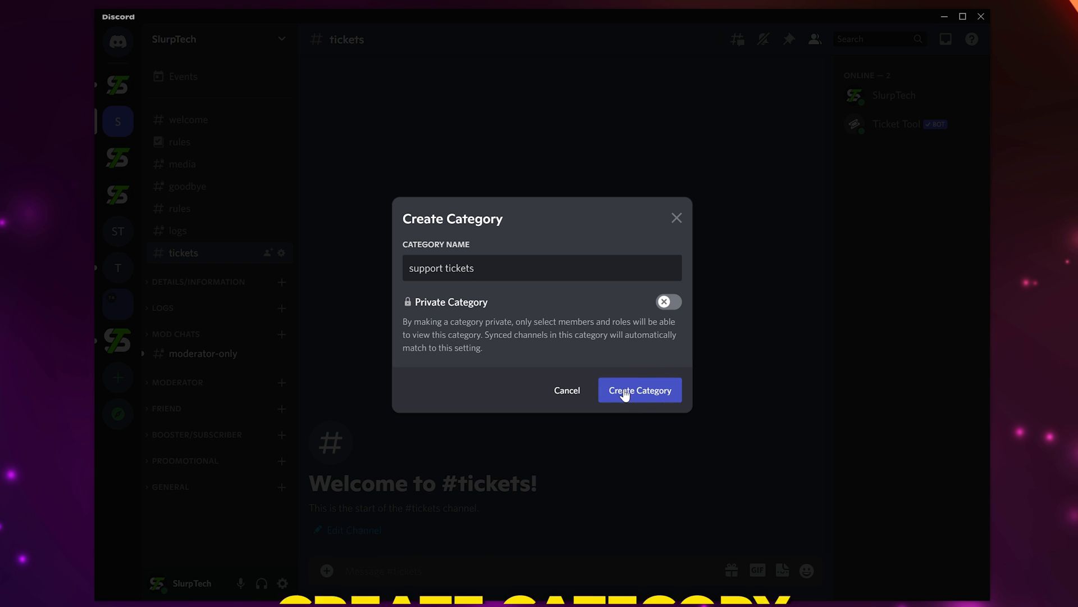
Create the SUPPORT TICKETS category and move it just above the #tickets channel.
{"action": "left_click", "coordinate": [628, 393]}
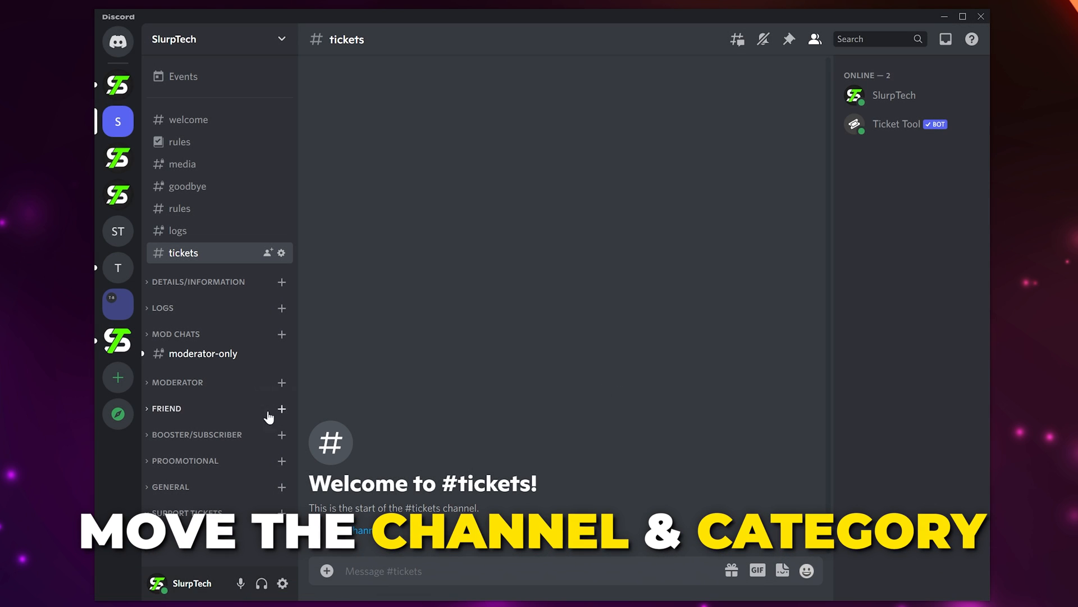
{"action": "mouse_move", "coordinate": [187, 512]}
{"action": "left_mouse_down"}
{"action": "mouse_move", "coordinate": [175, 267]}
{"action": "mouse_move", "coordinate": [191, 285]}
{"action": "mouse_move", "coordinate": [221, 287]}
{"action": "left_mouse_up"}
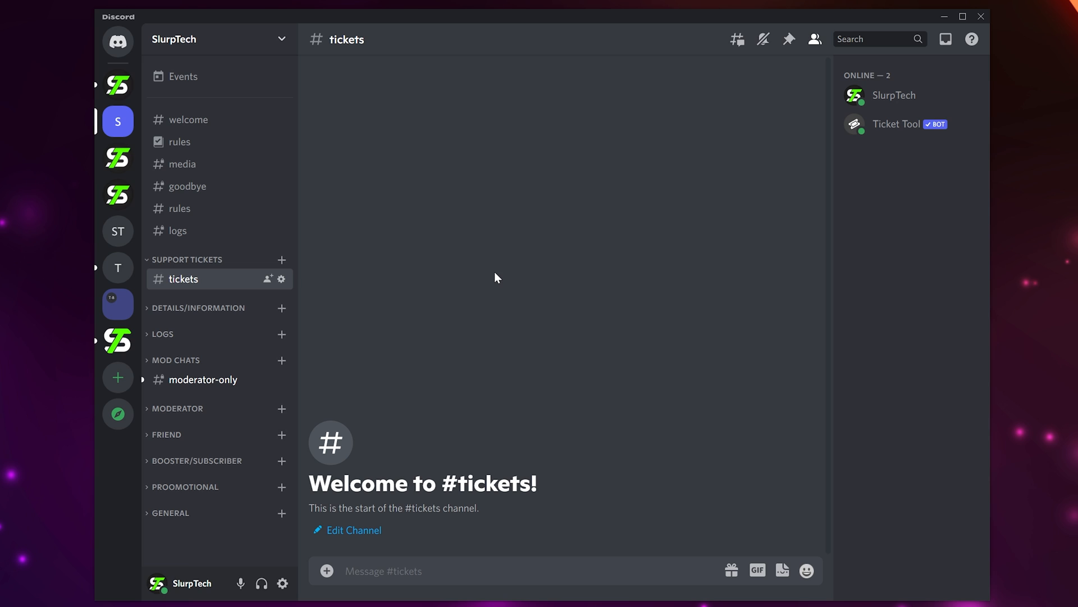
Create a new role named Support Staff in the server's Roles settings.
{"action": "left_click", "coordinate": [236, 39]}
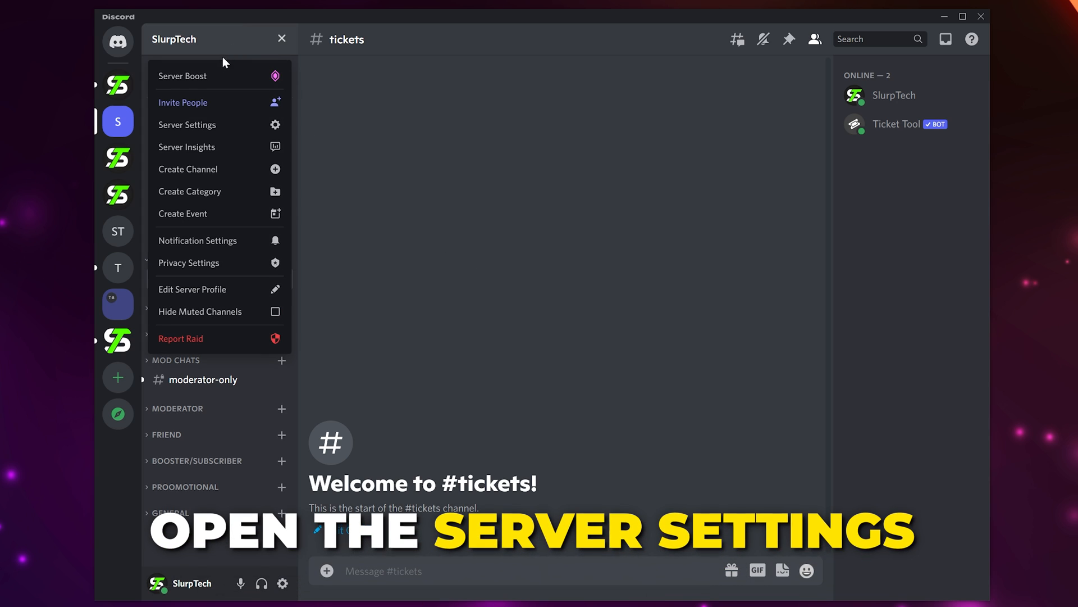
{"action": "left_click", "coordinate": [195, 128]}
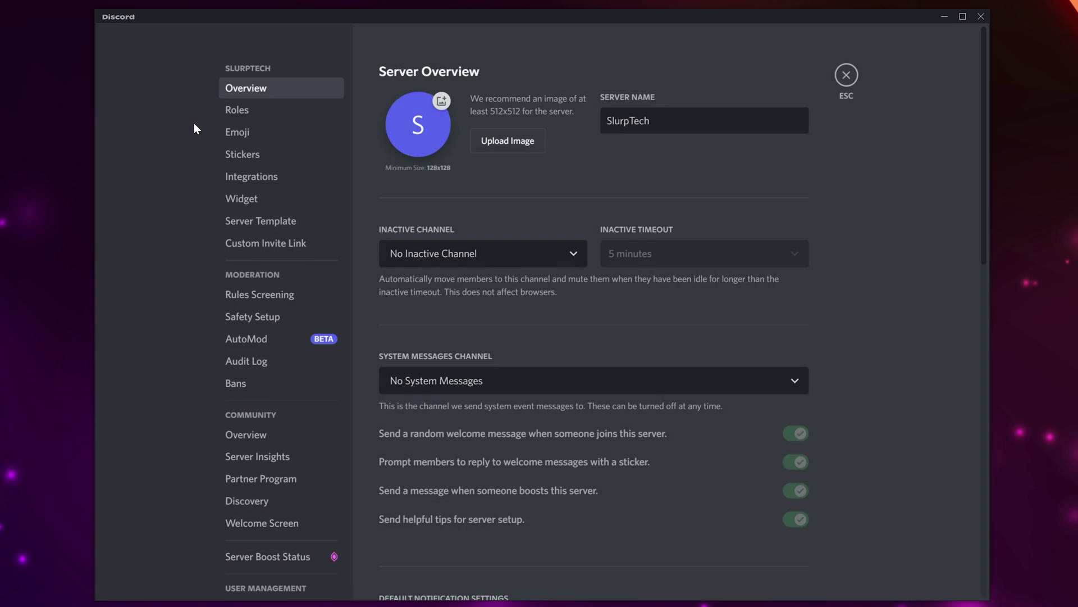
{"action": "left_click", "coordinate": [252, 118]}
{"action": "left_click", "coordinate": [775, 194]}
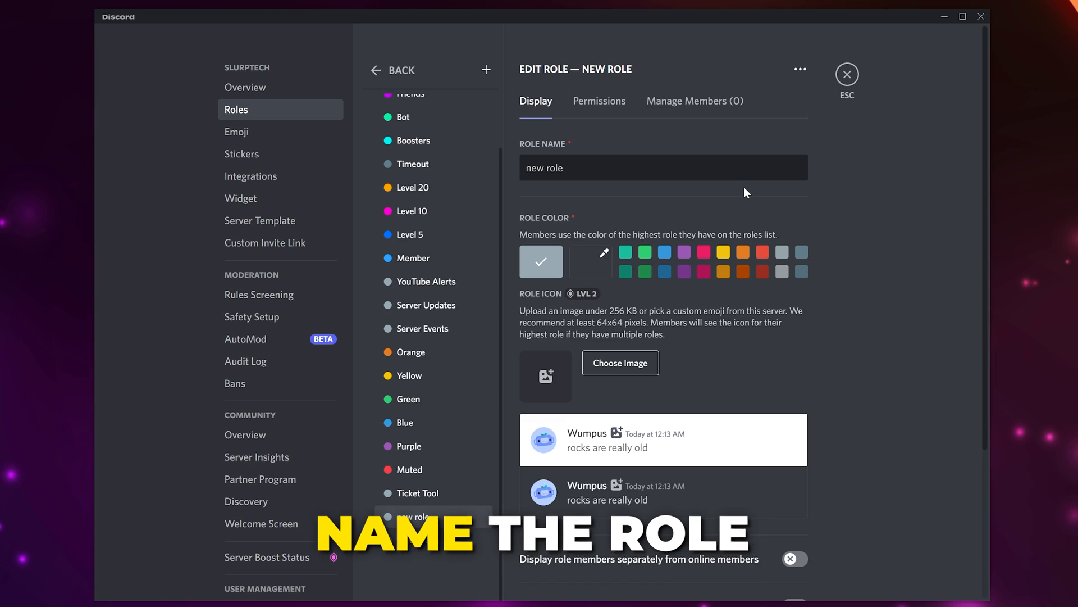
{"action": "type", "text": "Support Staff"}
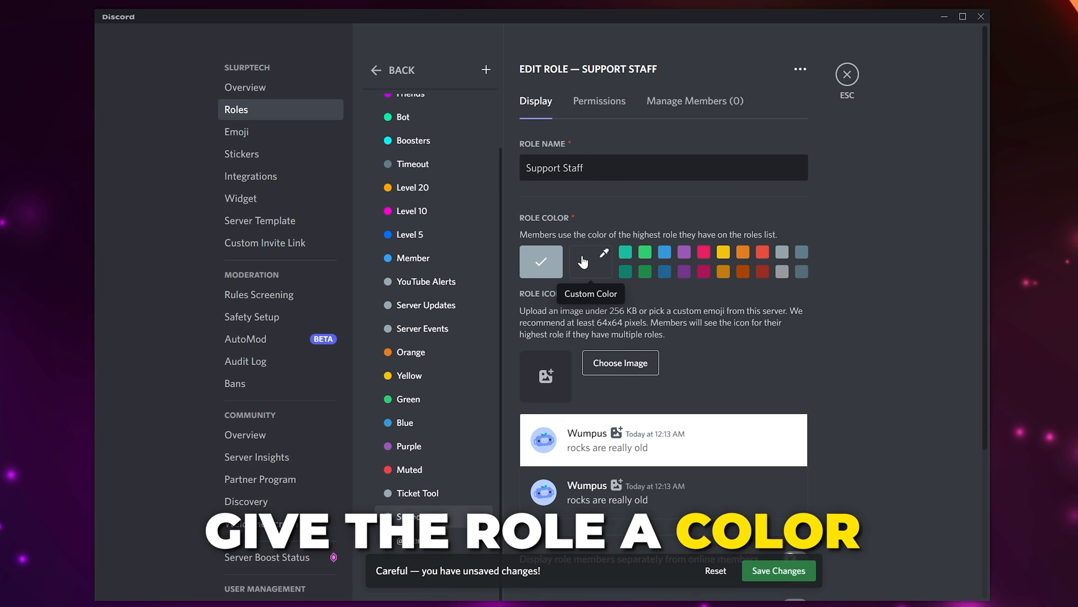
Give the Support Staff role a bright green custom colour.
{"action": "left_click", "coordinate": [589, 262]}
{"action": "left_click", "coordinate": [765, 253]}
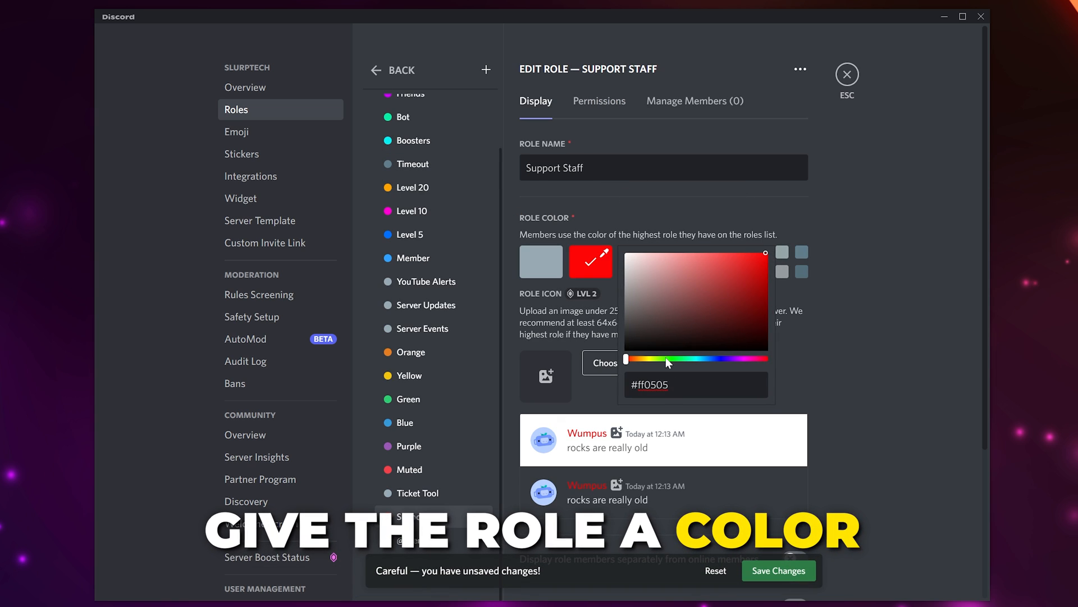
{"action": "left_click_drag", "start_coordinate": [627, 359], "coordinate": [674, 359]}
{"action": "left_click", "coordinate": [837, 354]}
{"action": "scroll", "coordinate": [837, 354], "scroll_direction": "down", "scroll_amount": 5}
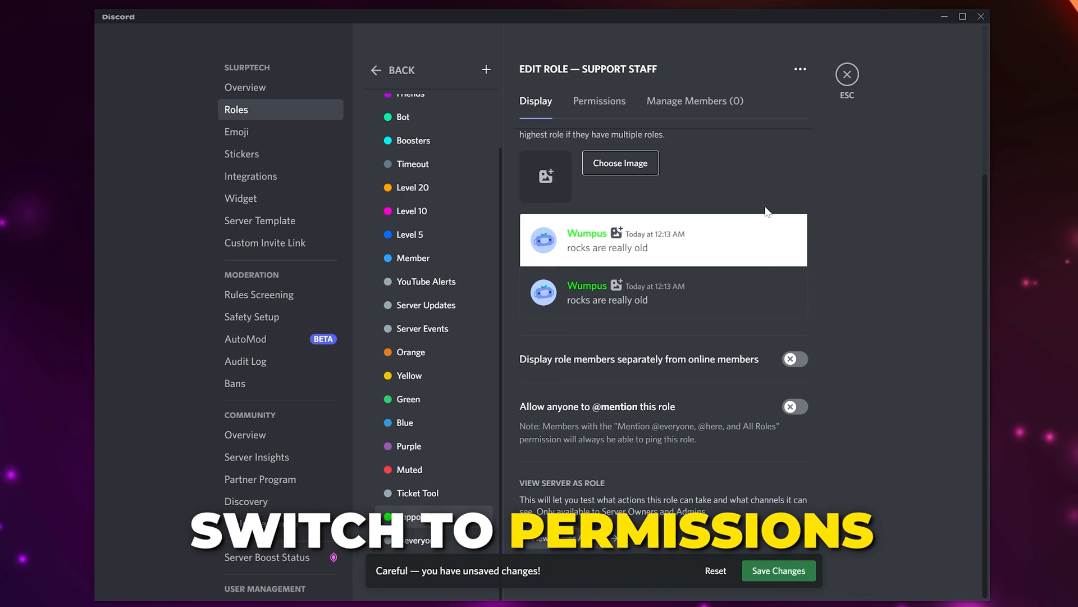
Move Support Staff up the roles list to sit just below Bot.
{"action": "left_click", "coordinate": [599, 101]}
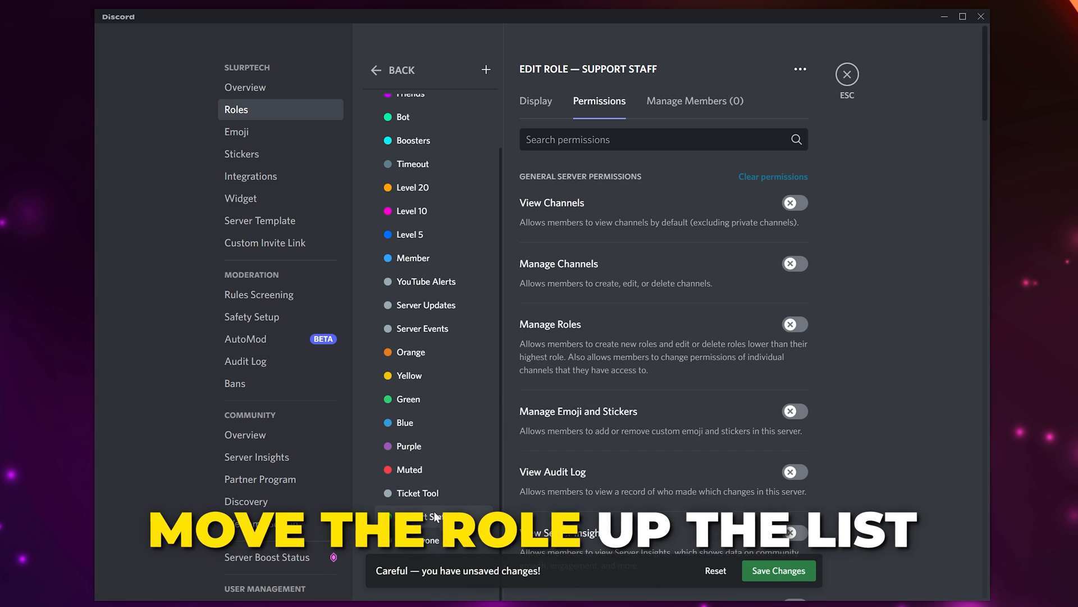
{"action": "left_click_drag", "start_coordinate": [436, 520], "coordinate": [413, 205]}
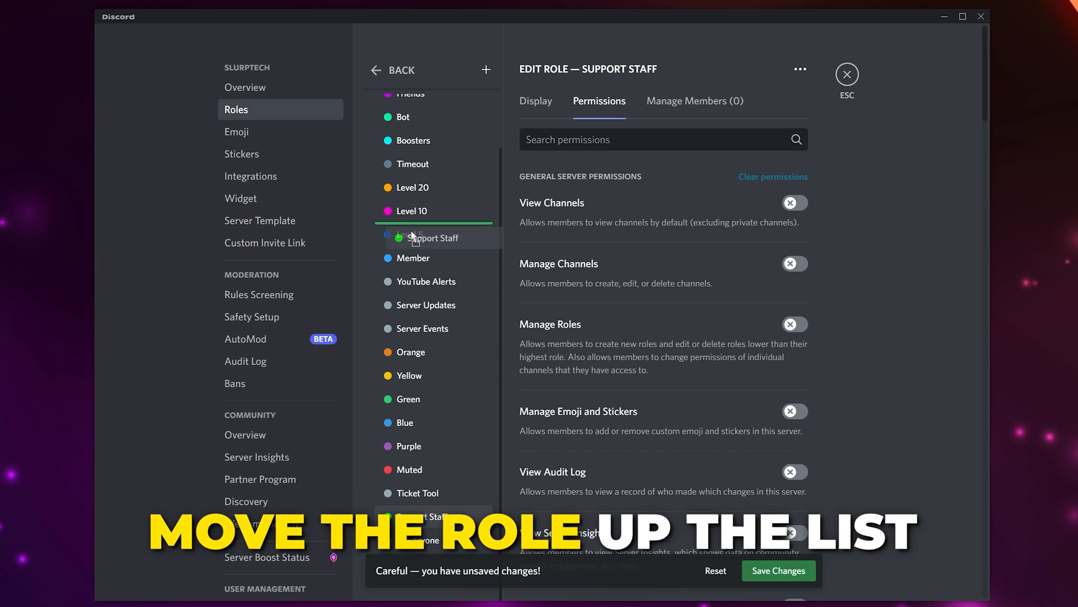
{"action": "left_click_drag", "start_coordinate": [413, 205], "coordinate": [405, 142]}
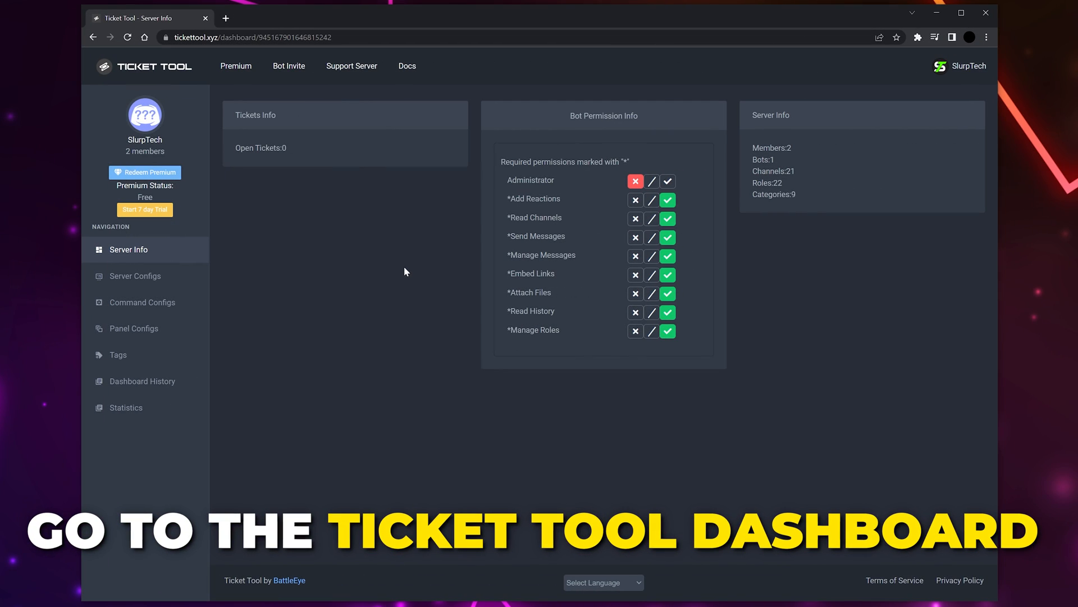
Review the Dashboard Roles and Blacklist Roles lists in Server Configs without choosing any.
{"action": "left_click", "coordinate": [122, 278]}
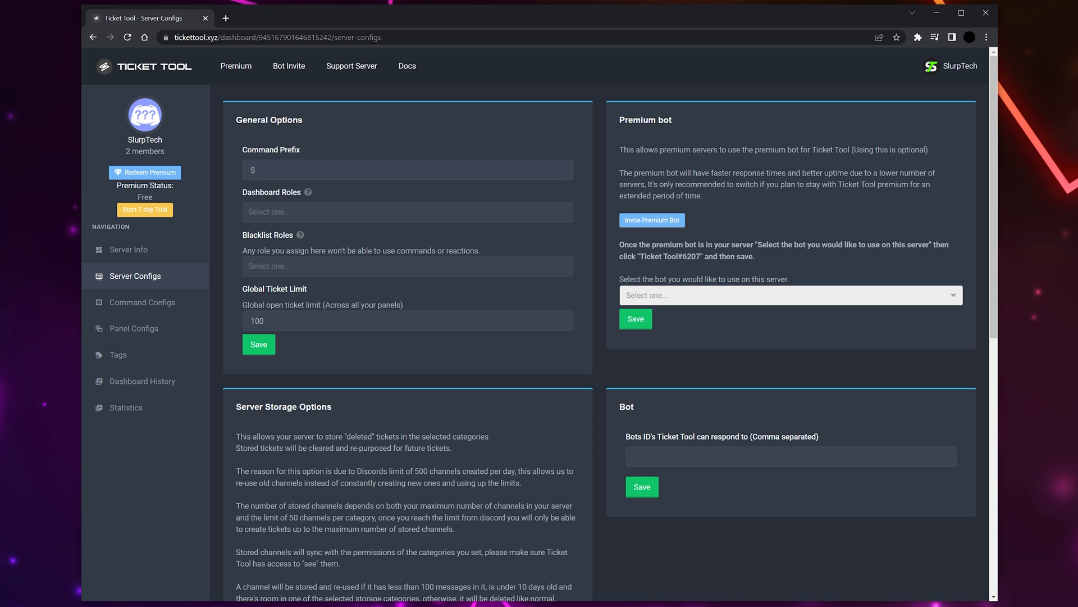
{"action": "left_click", "coordinate": [408, 211]}
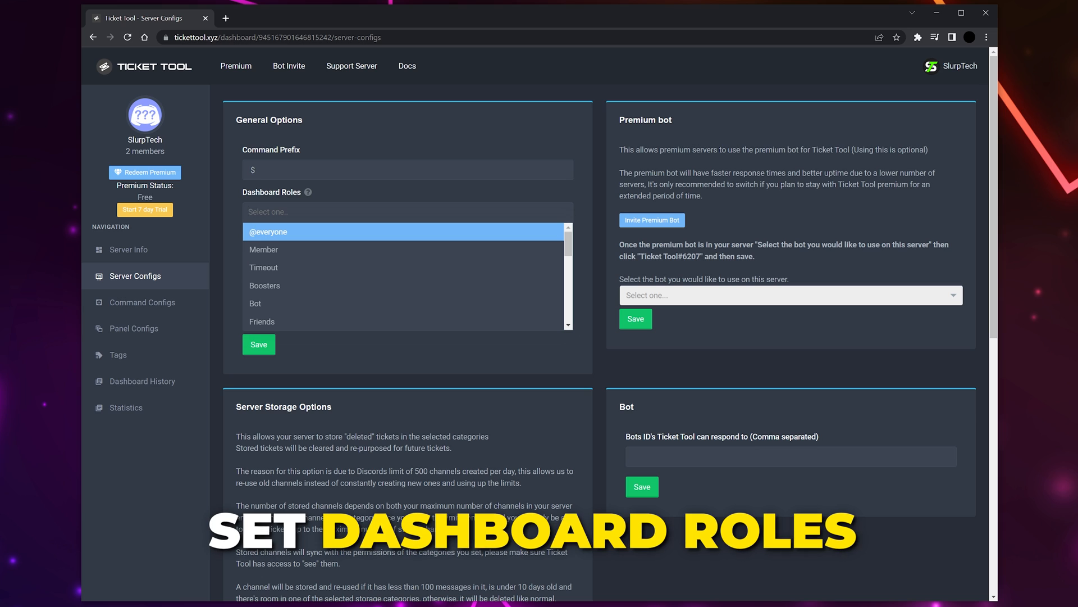
{"action": "scroll", "coordinate": [307, 263], "scroll_direction": "down", "scroll_amount": 2}
{"action": "scroll", "coordinate": [307, 264], "scroll_direction": "up", "scroll_amount": 2}
{"action": "scroll", "coordinate": [306, 264], "scroll_direction": "down", "scroll_amount": 2}
{"action": "scroll", "coordinate": [307, 263], "scroll_direction": "down", "scroll_amount": 3}
{"action": "scroll", "coordinate": [307, 264], "scroll_direction": "down", "scroll_amount": 2}
{"action": "scroll", "coordinate": [299, 253], "scroll_direction": "up", "scroll_amount": 6}
{"action": "scroll", "coordinate": [299, 252], "scroll_direction": "up", "scroll_amount": 3}
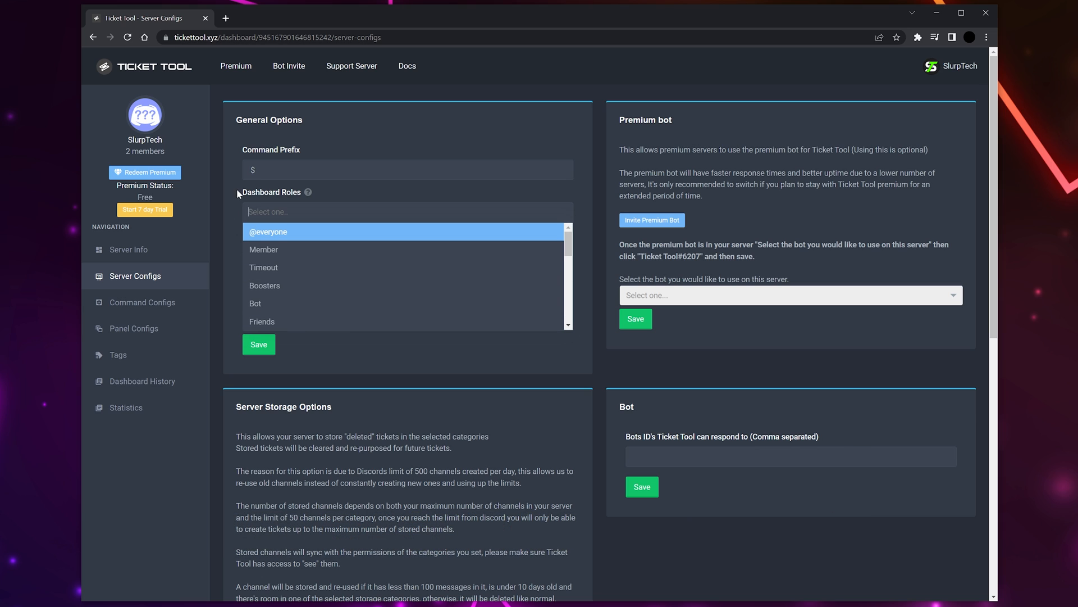
{"action": "left_click", "coordinate": [235, 188]}
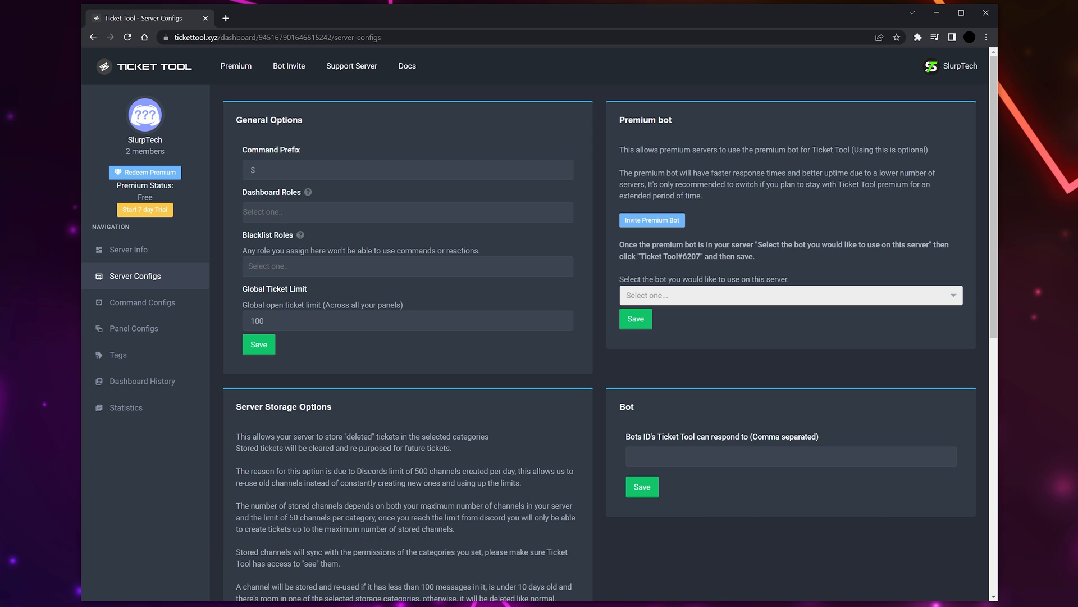
{"action": "left_click", "coordinate": [408, 266]}
{"action": "key", "text": "Escape"}
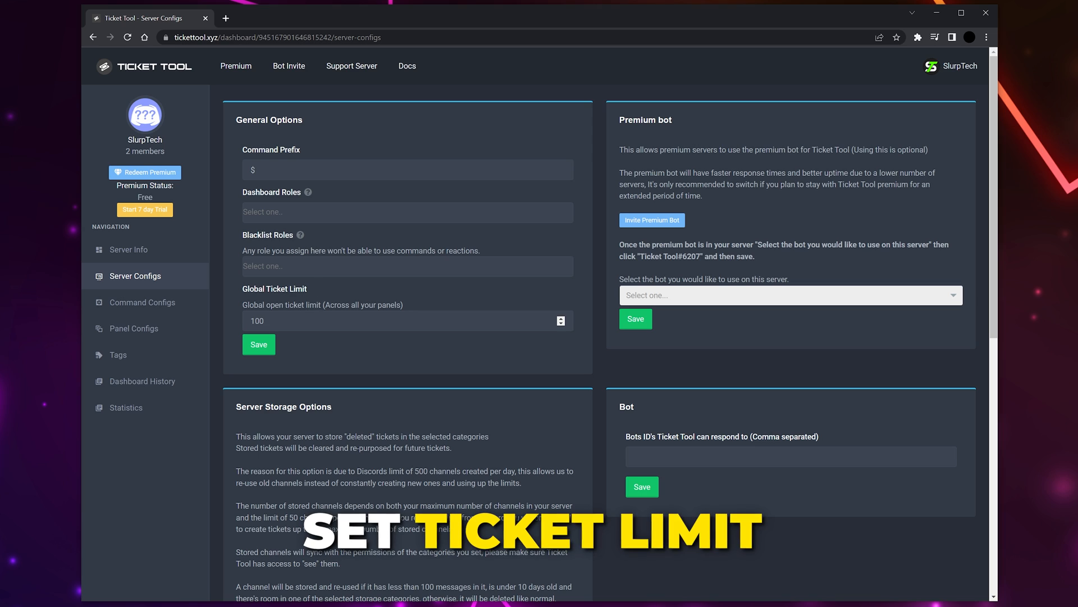
Keep the Global Ticket Limit at 100 and move on to Command Configs.
{"action": "double_click", "coordinate": [257, 320]}
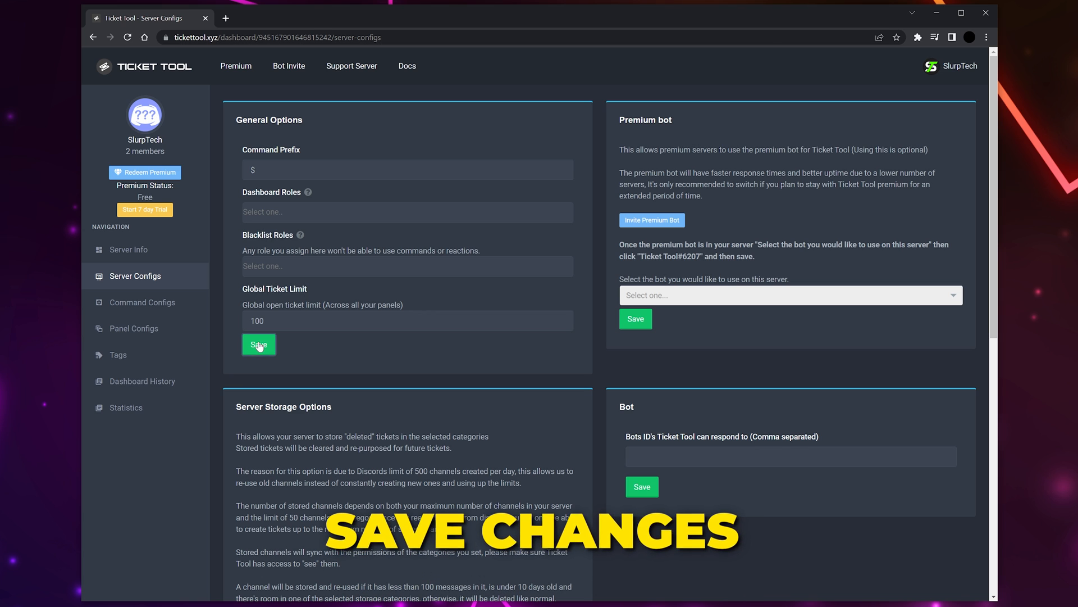
{"action": "left_click", "coordinate": [135, 302]}
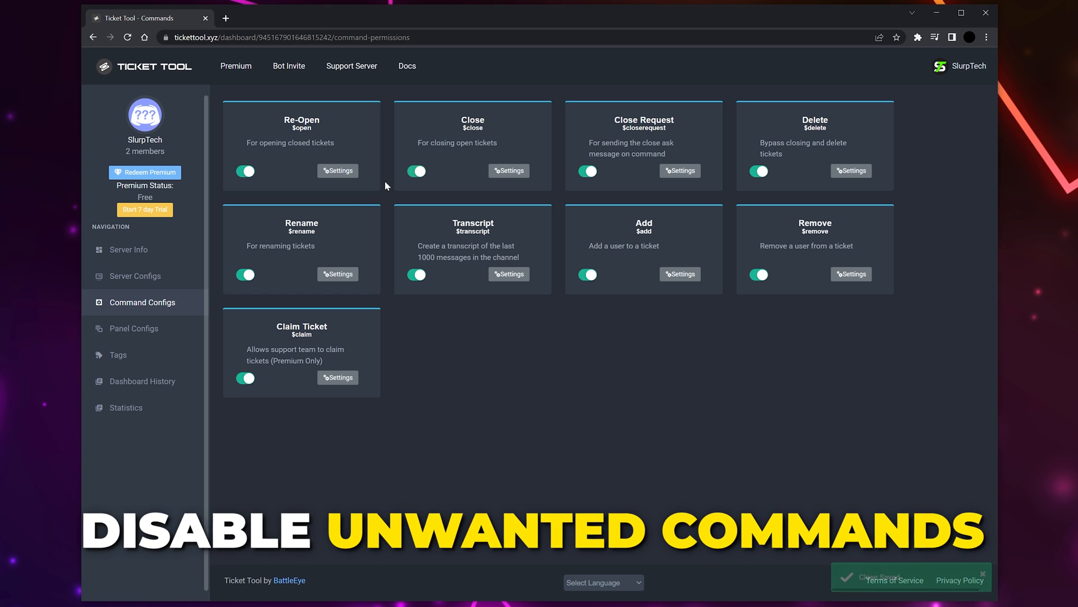
Leave all ticket commands enabled and go to Panel Configs.
{"action": "left_click", "coordinate": [123, 331]}
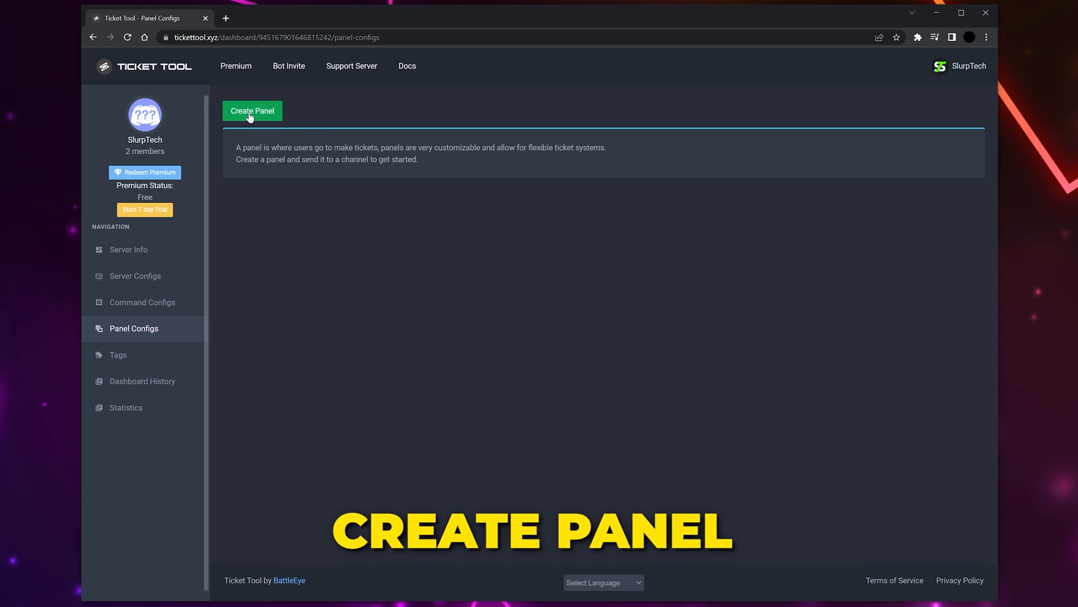
Create a panel named Support Tickets with Moderator as its support team role.
{"action": "left_click", "coordinate": [250, 113]}
{"action": "type", "text": "Support Ticket"}
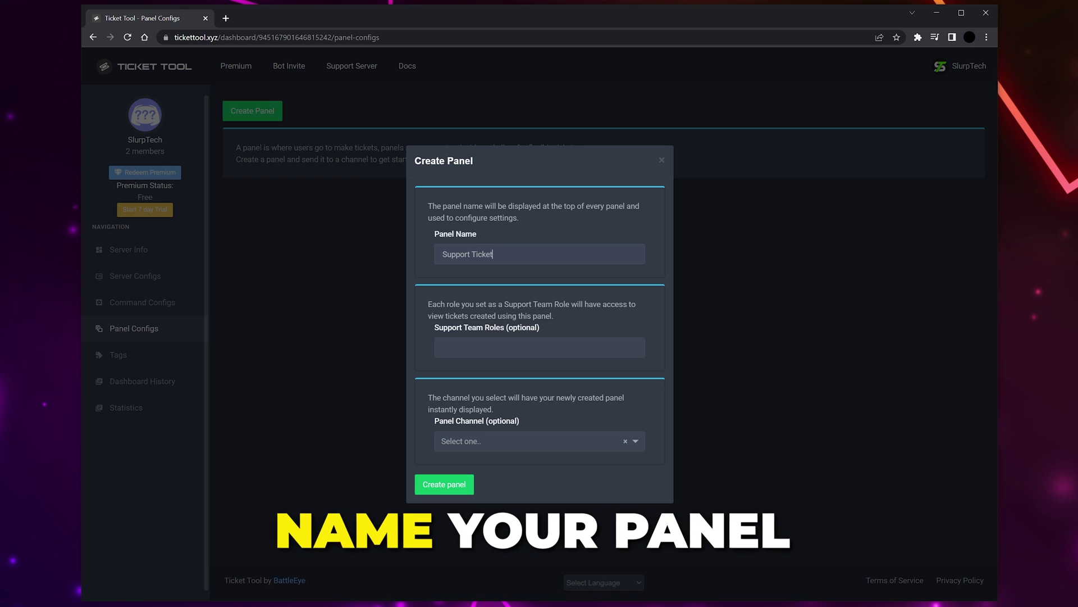
{"action": "type", "text": "s"}
{"action": "left_click", "coordinate": [539, 346]}
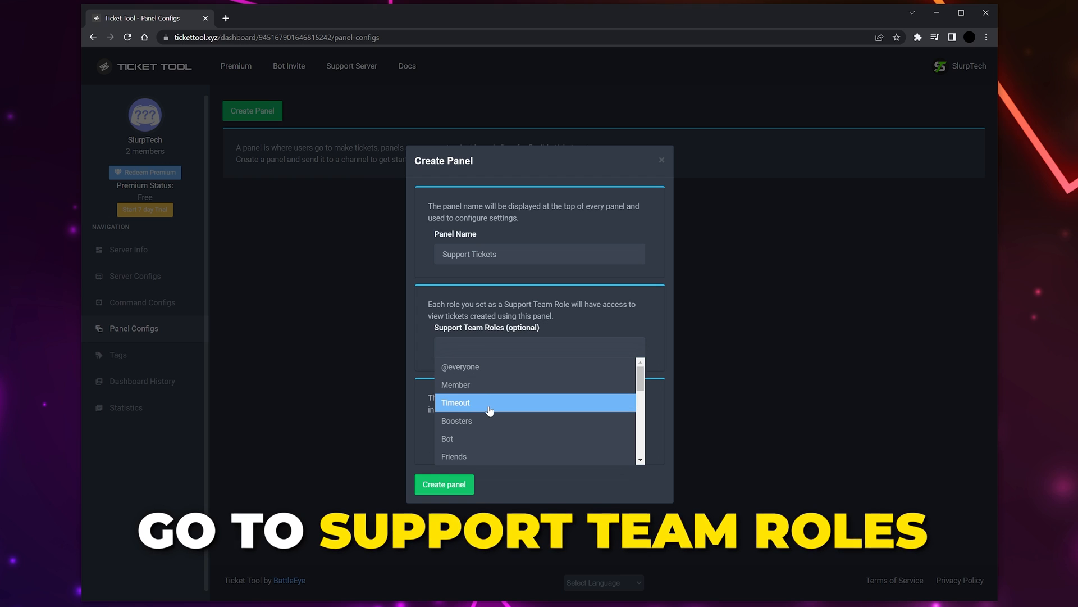
{"action": "scroll", "coordinate": [494, 410], "scroll_direction": "down", "scroll_amount": 2}
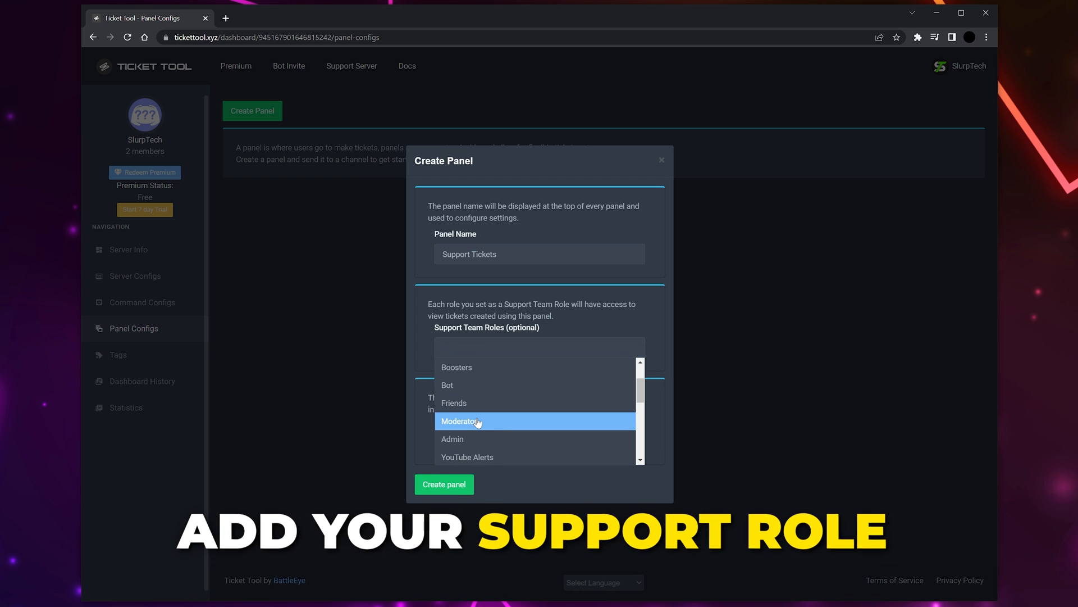
{"action": "left_click", "coordinate": [506, 403]}
{"action": "left_click", "coordinate": [588, 332]}
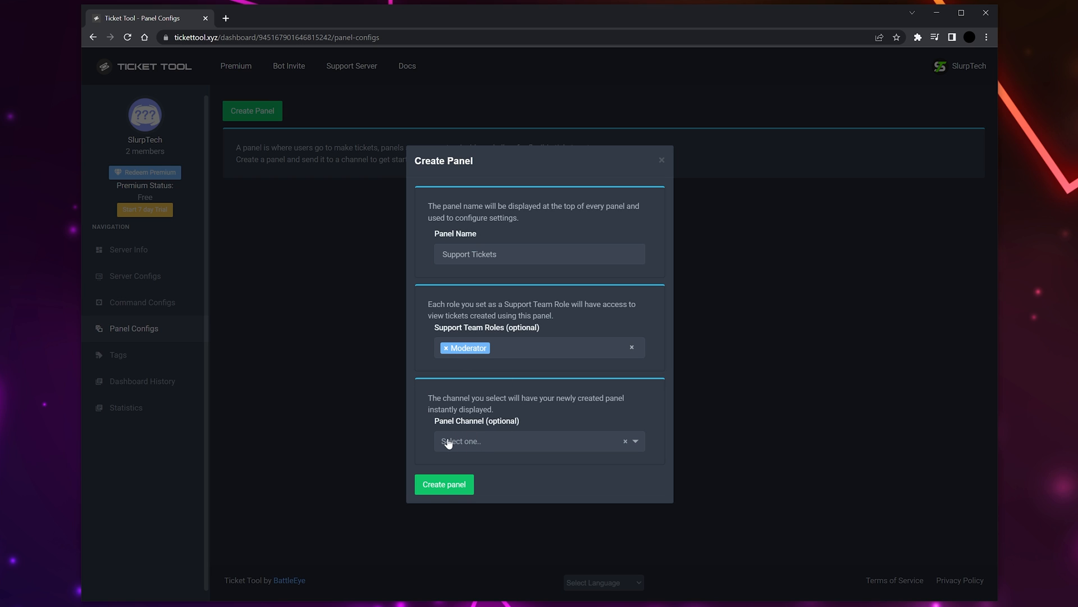
{"action": "left_click", "coordinate": [444, 483]}
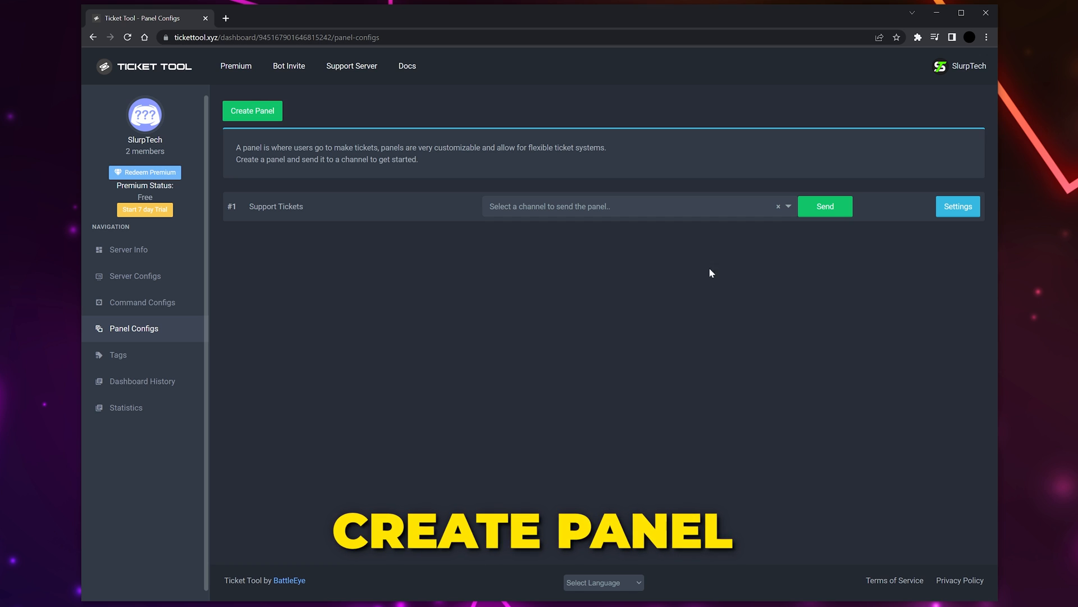
Set the Support Tickets panel's Category Open and Category Closed to 'support tickets' and save.
{"action": "left_click", "coordinate": [953, 206]}
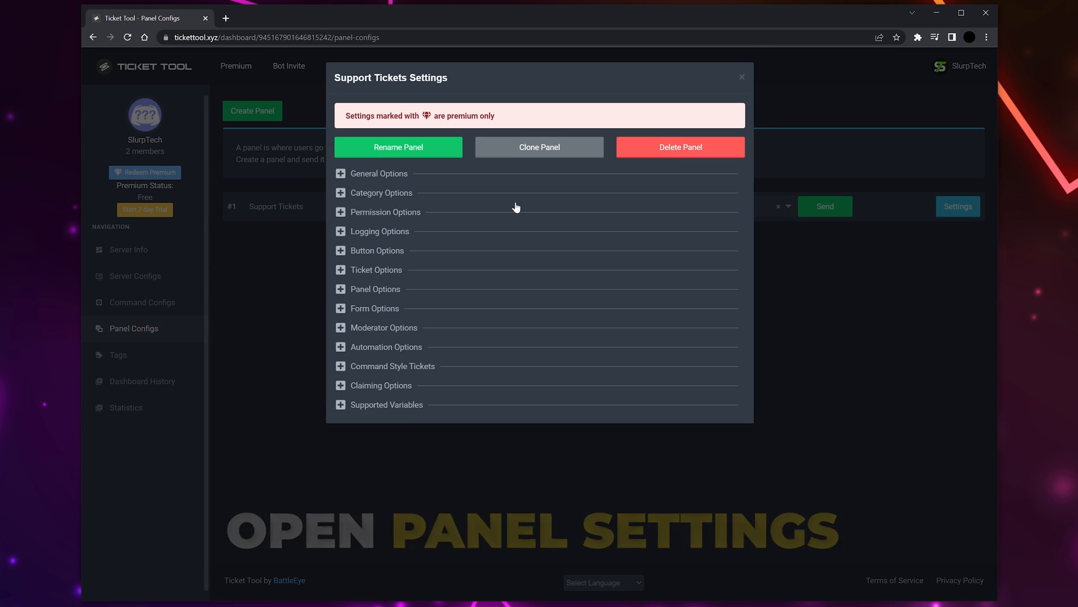
{"action": "left_click", "coordinate": [341, 193]}
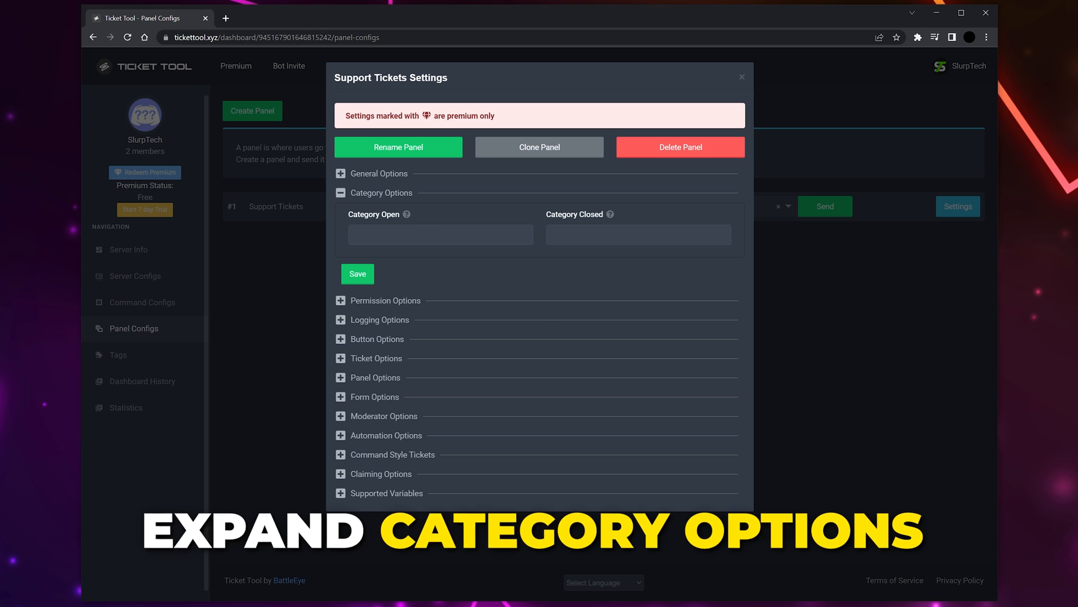
{"action": "left_click", "coordinate": [440, 234]}
{"action": "scroll", "coordinate": [413, 295], "scroll_direction": "down", "scroll_amount": 3}
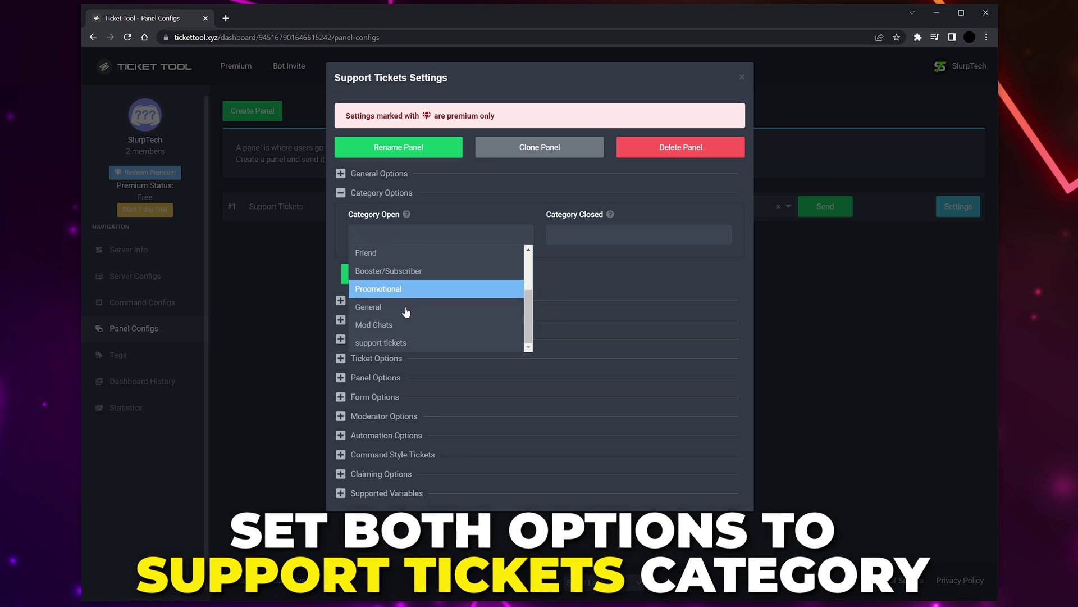
{"action": "left_click", "coordinate": [393, 342]}
{"action": "left_click", "coordinate": [623, 235]}
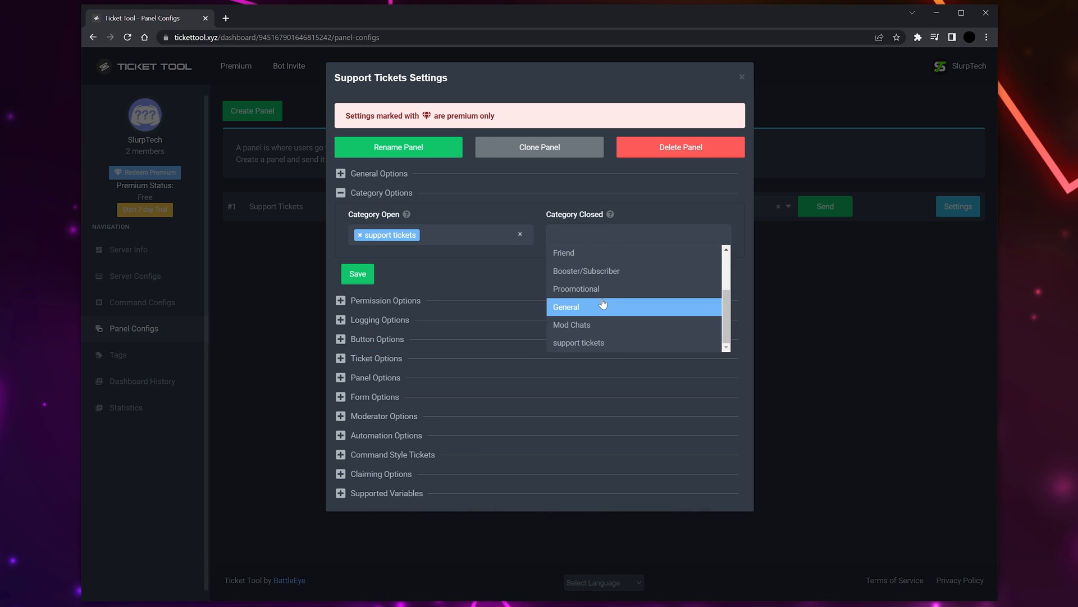
{"action": "left_click", "coordinate": [593, 344]}
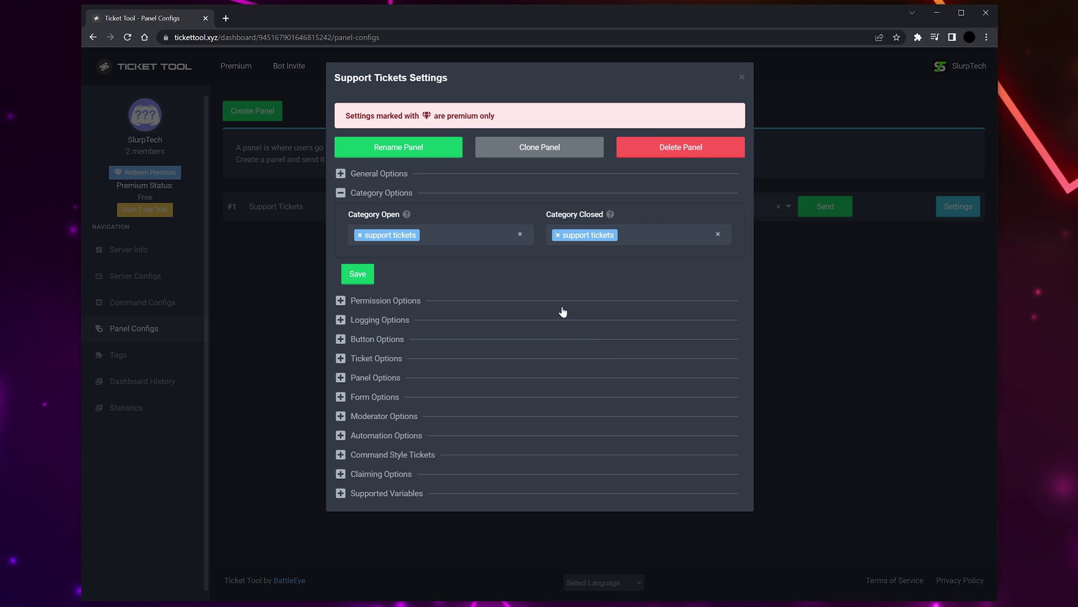
{"action": "left_click", "coordinate": [354, 279]}
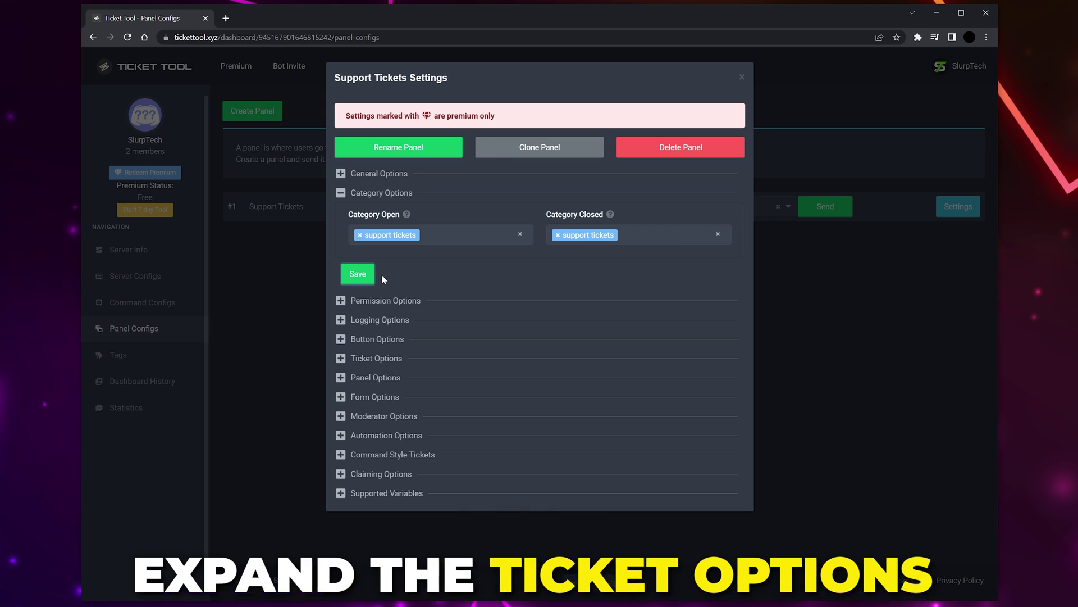
Review the ticket welcome message with its {user} greeting and embed description, then save it.
{"action": "left_click", "coordinate": [341, 359]}
{"action": "scroll", "coordinate": [421, 337], "scroll_direction": "down", "scroll_amount": 2}
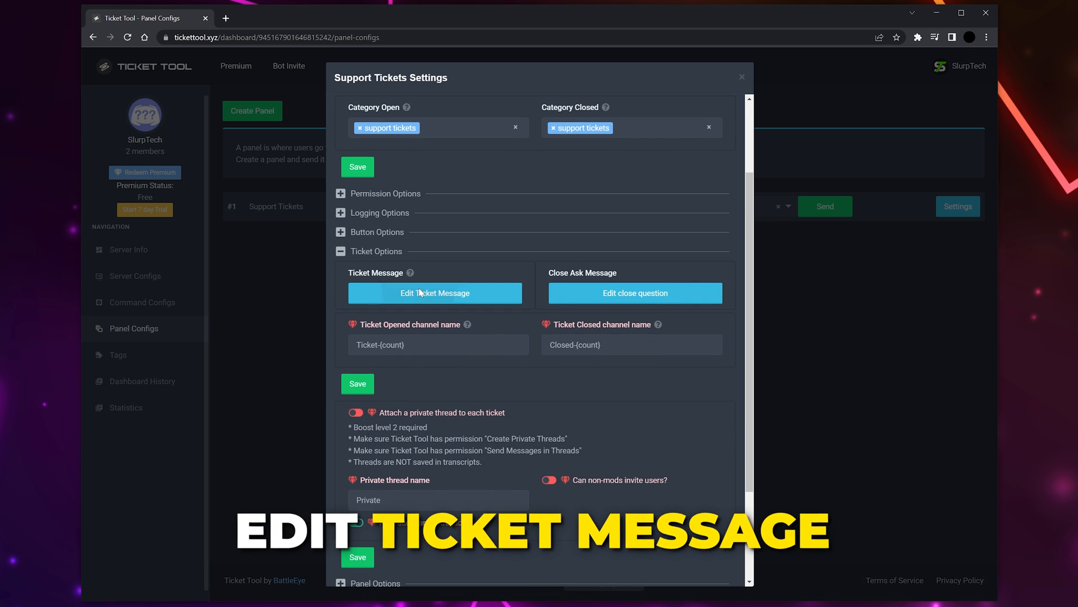
{"action": "left_click", "coordinate": [419, 293]}
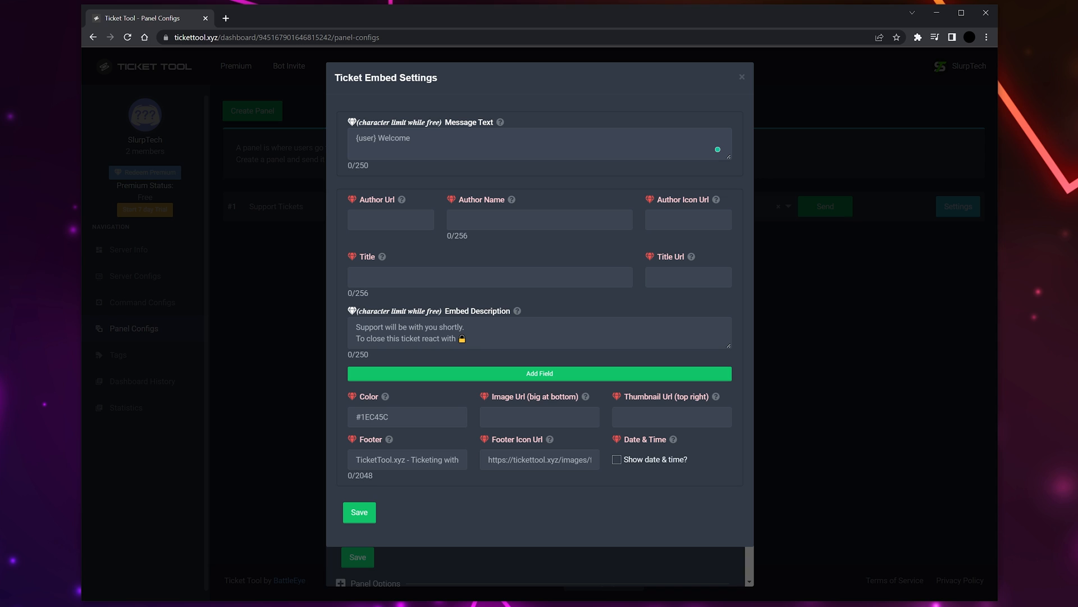
{"action": "key", "text": "ctrl+a"}
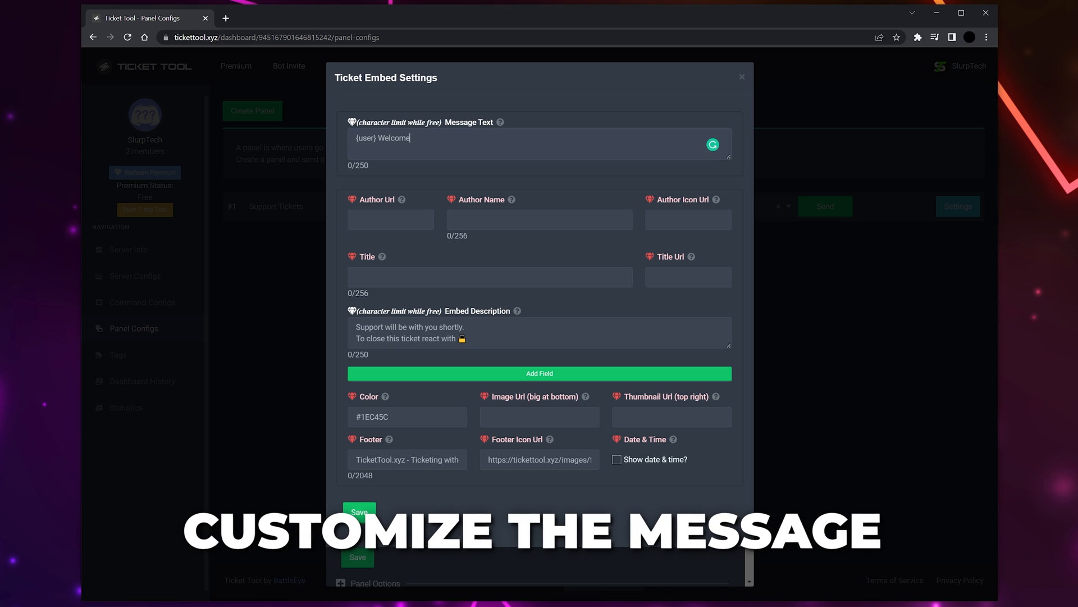
{"action": "double_click", "coordinate": [365, 137]}
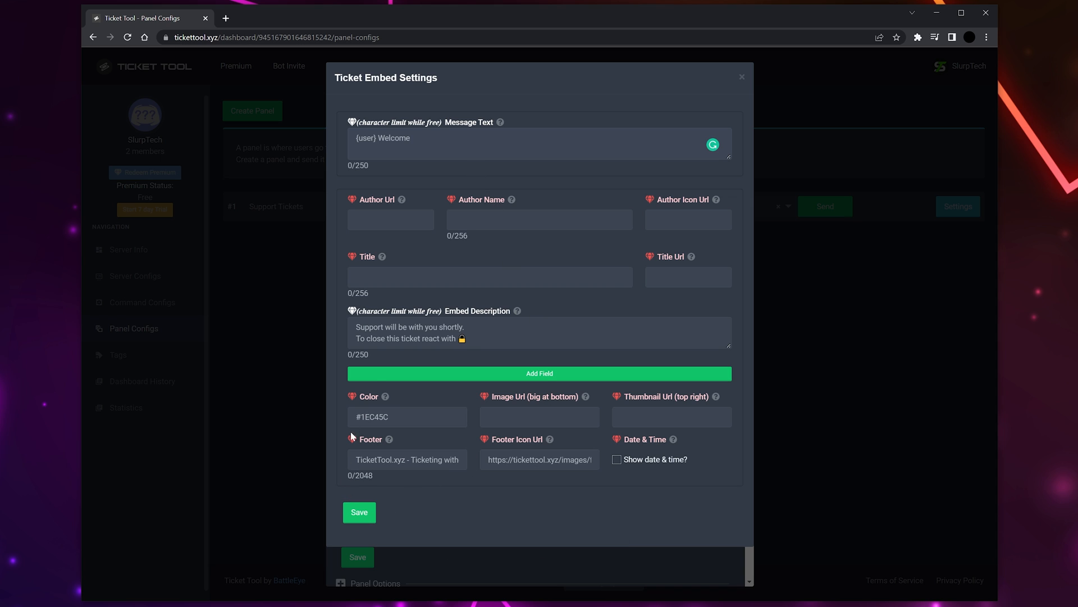
{"action": "left_click_drag", "start_coordinate": [356, 326], "coordinate": [413, 337]}
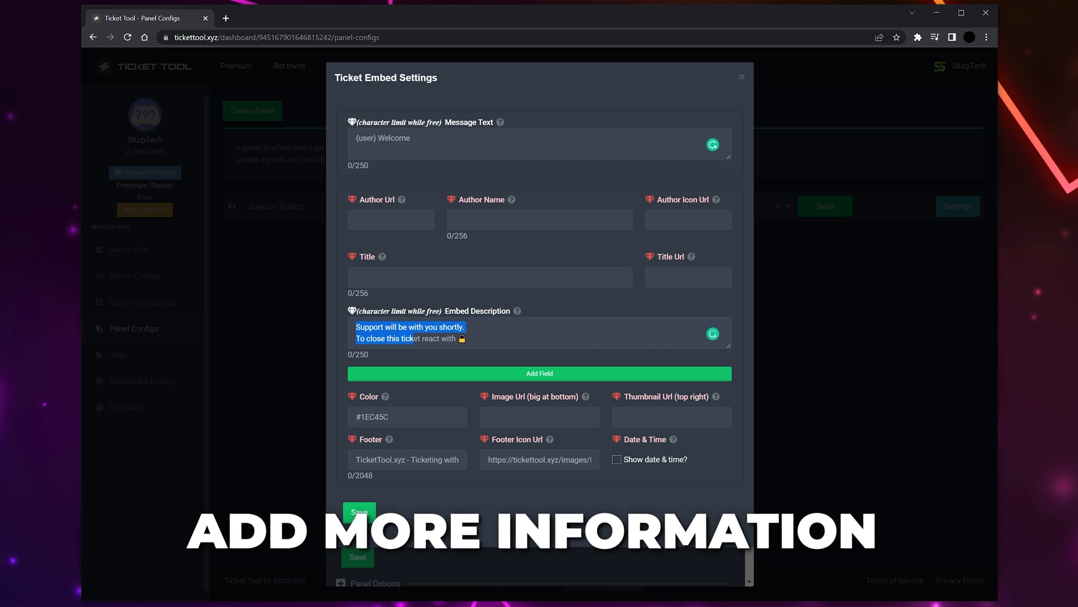
{"action": "left_click", "coordinate": [506, 331]}
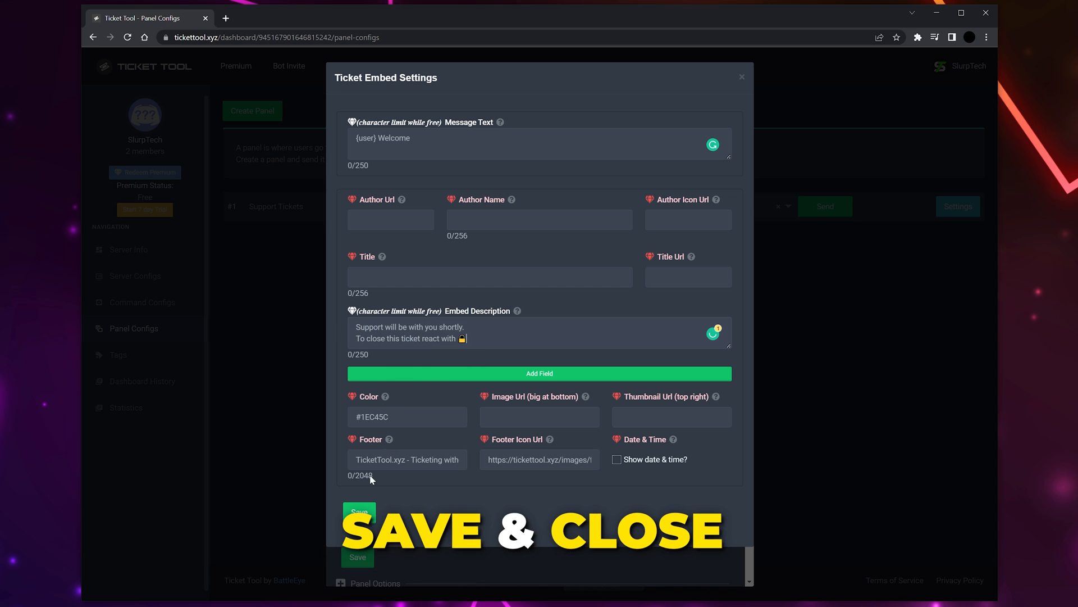
{"action": "left_click", "coordinate": [359, 511]}
Review the panel message's embed description in Panel Options and save it unchanged.
{"action": "left_click", "coordinate": [342, 289]}
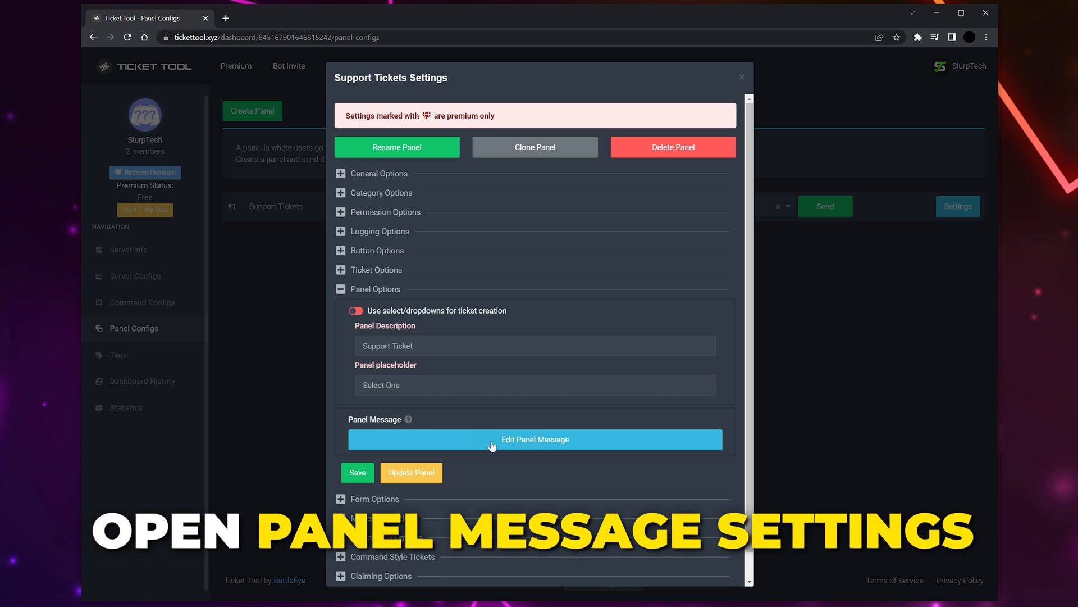
{"action": "left_click", "coordinate": [493, 439]}
{"action": "double_click", "coordinate": [450, 332]}
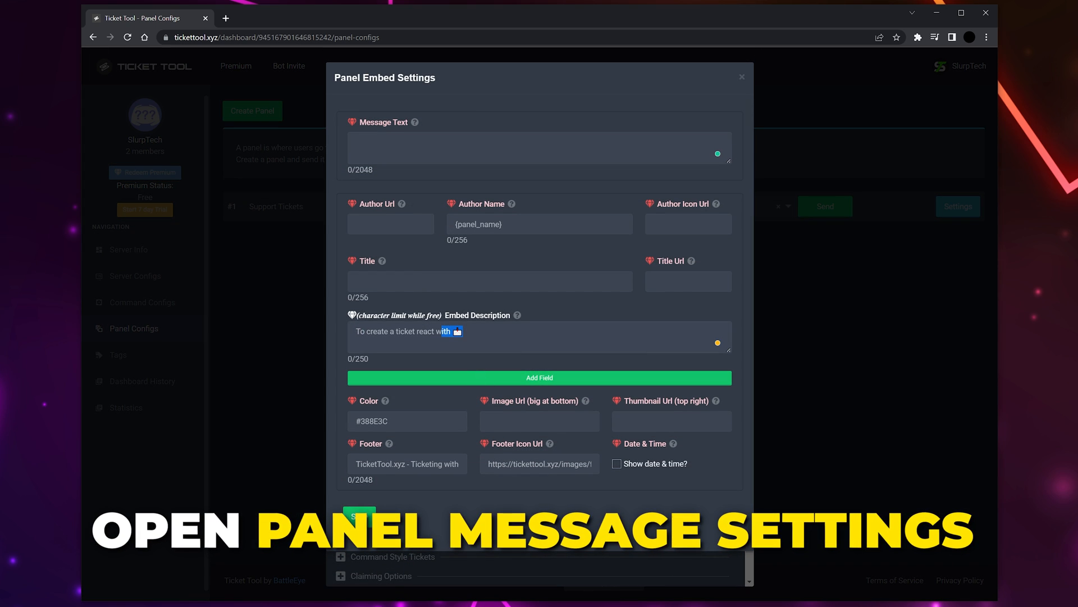
{"action": "key", "text": "ctrl+a"}
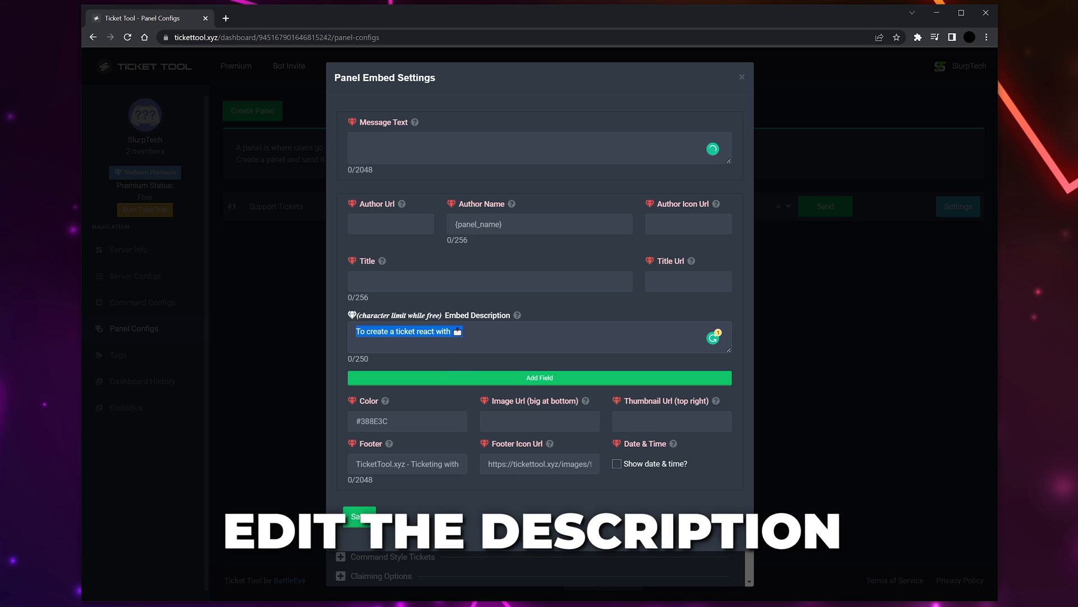
{"action": "left_click", "coordinate": [457, 332]}
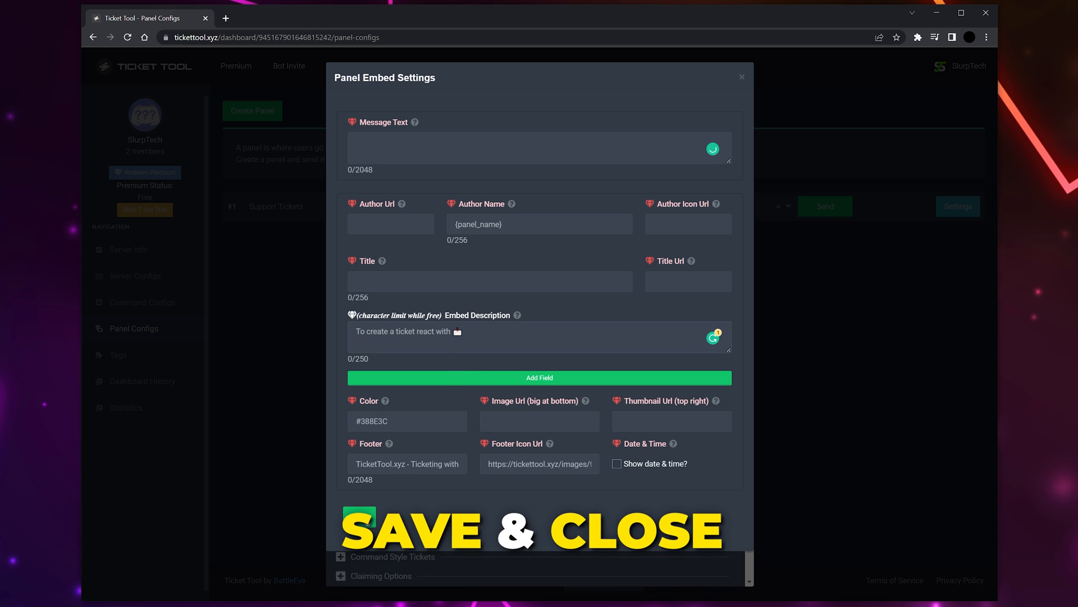
Close the panel settings and list channels to send the Support Tickets panel to.
{"action": "left_click", "coordinate": [742, 77]}
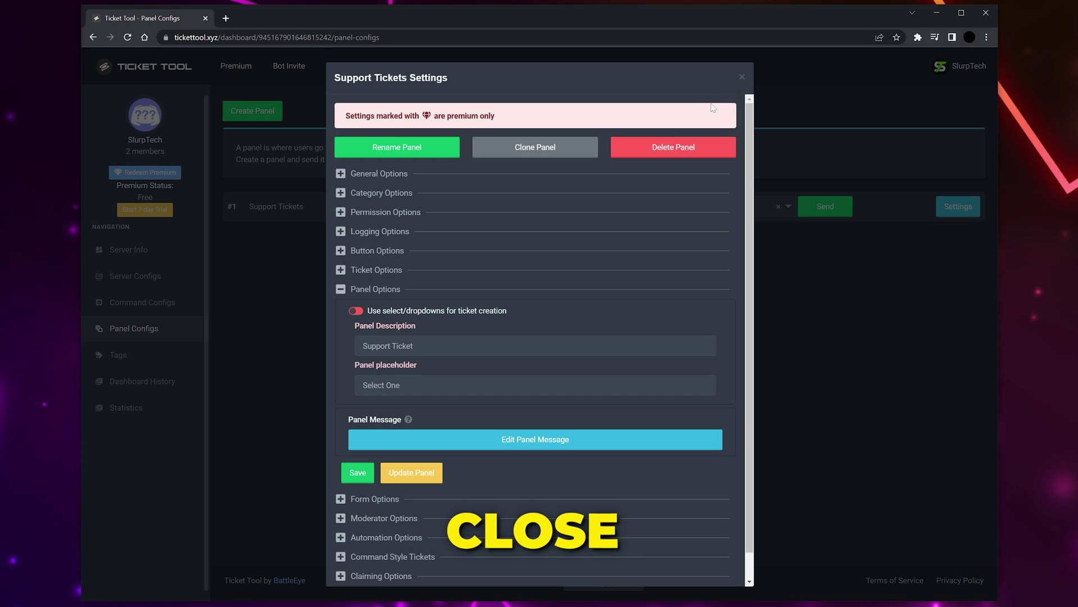
{"action": "left_click", "coordinate": [745, 82]}
{"action": "left_click", "coordinate": [590, 206]}
{"action": "scroll", "coordinate": [552, 308], "scroll_direction": "down", "scroll_amount": 2}
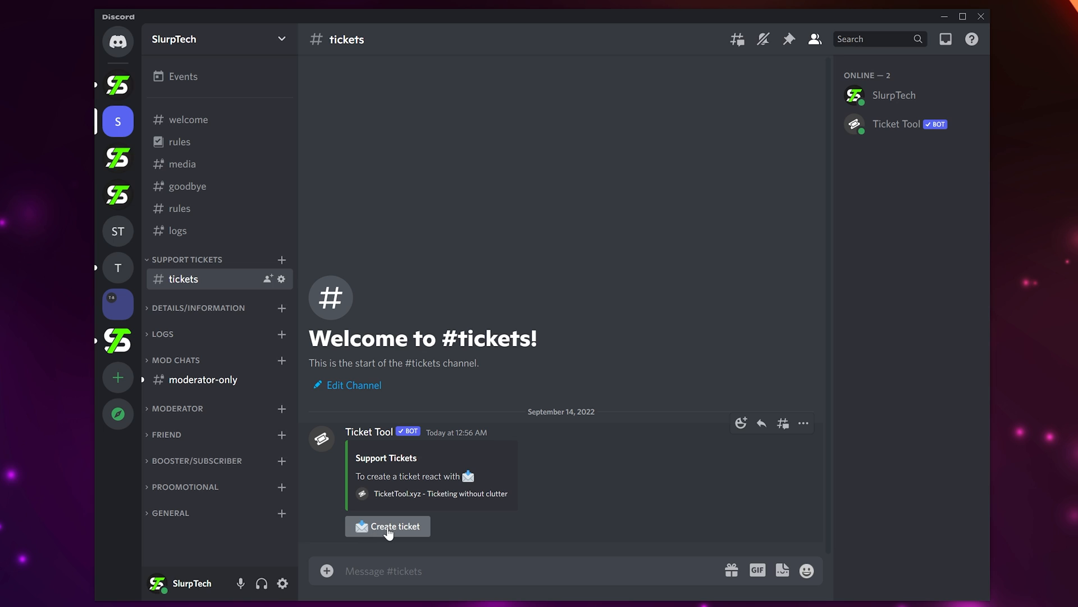
Create a test ticket from the panel in #tickets and switch to the new #ticket-0002 channel.
{"action": "left_click", "coordinate": [384, 527]}
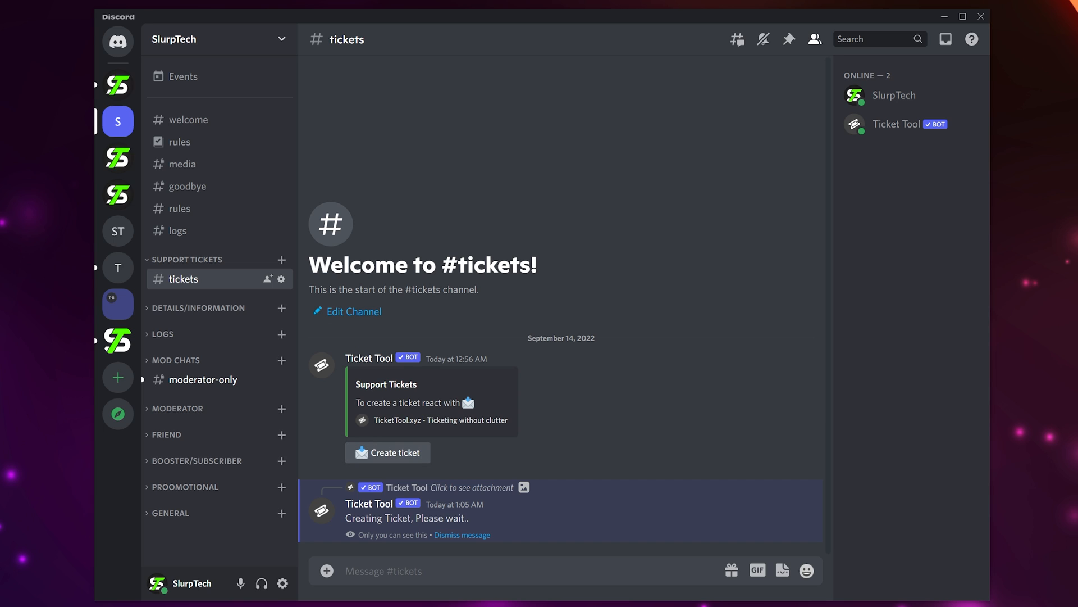
{"action": "left_click", "coordinate": [193, 301]}
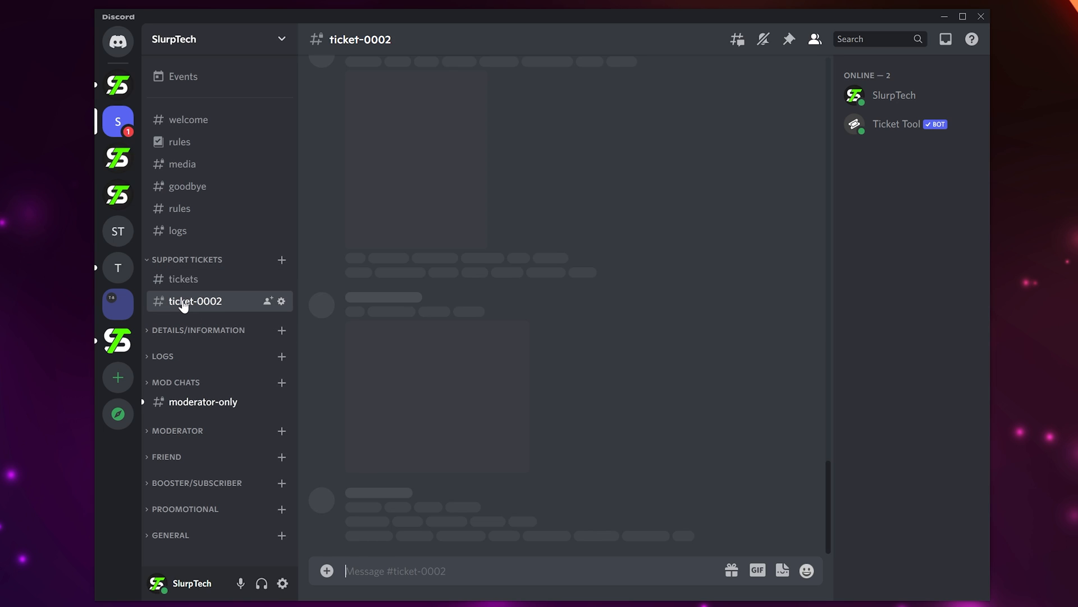
{"action": "mouse_move", "coordinate": [539, 434]}
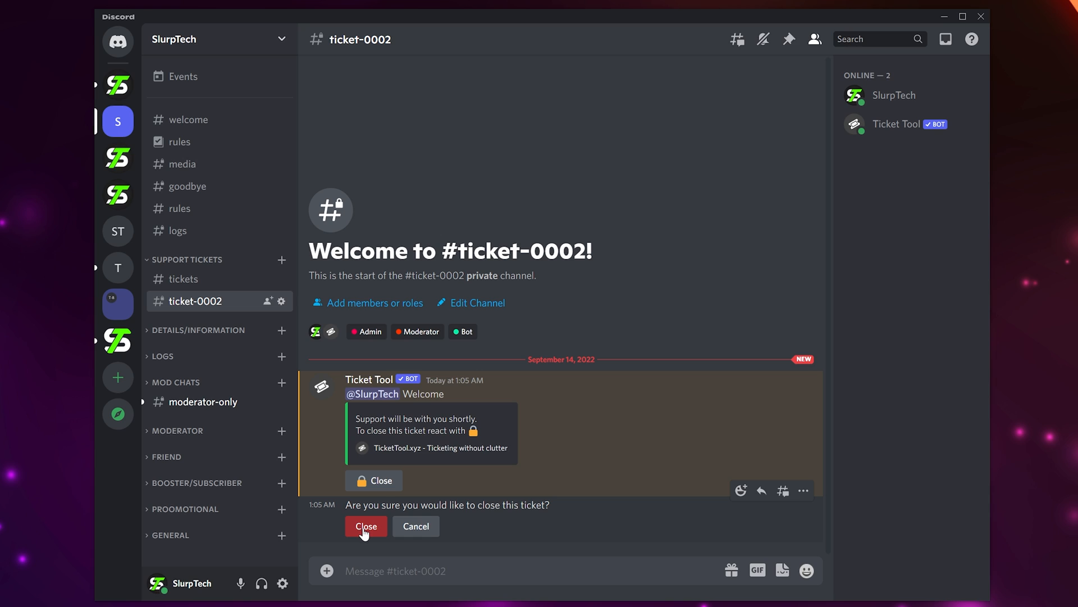
Confirm closing the test ticket, save its transcript, and delete the closed-0002 channel.
{"action": "left_click", "coordinate": [366, 527]}
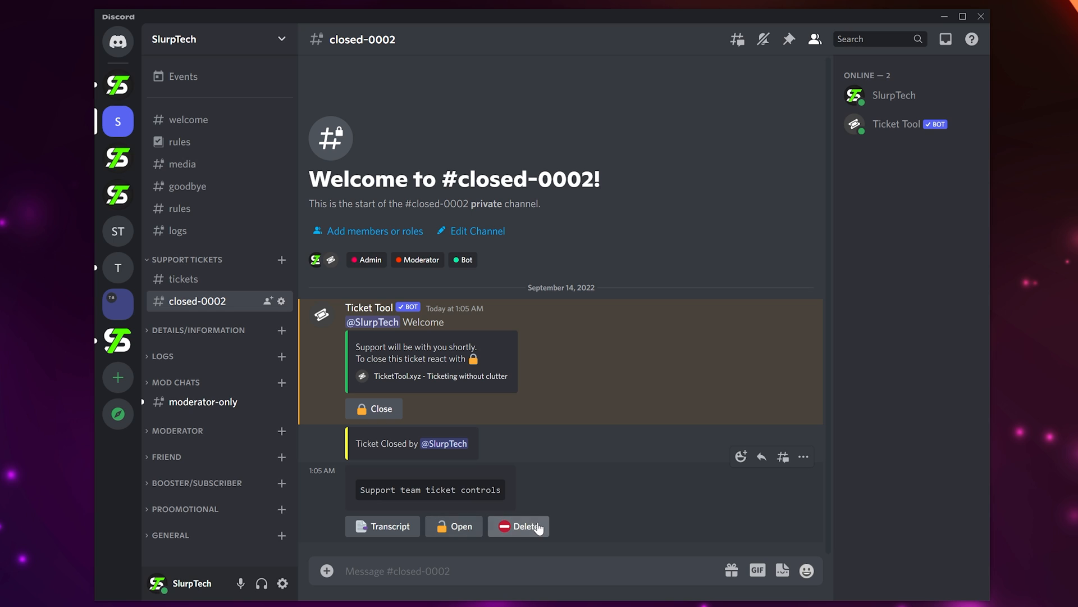
{"action": "left_click", "coordinate": [388, 529]}
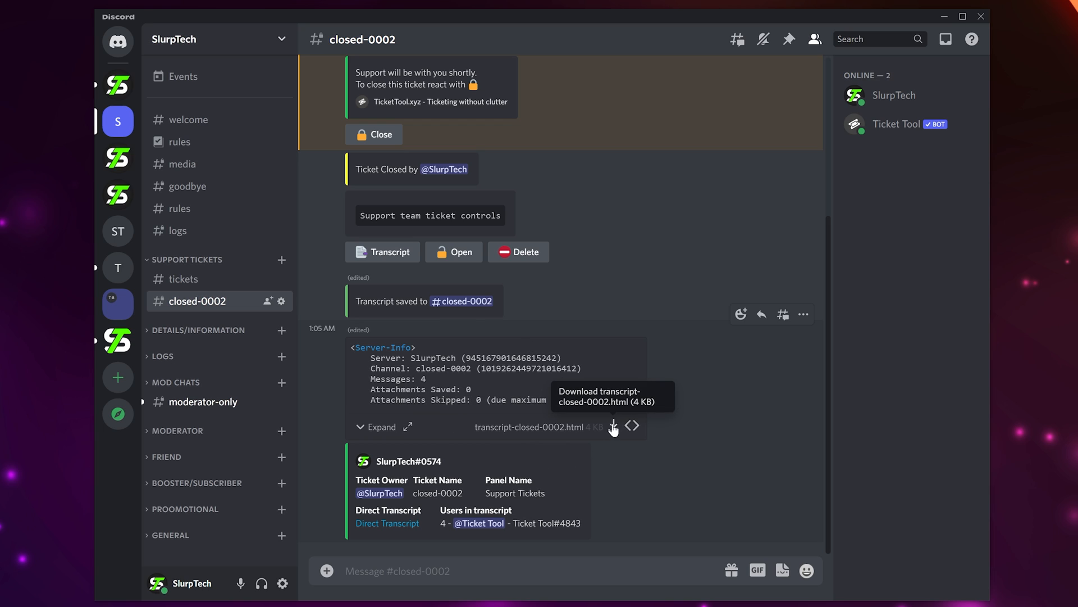
{"action": "left_click", "coordinate": [519, 254]}
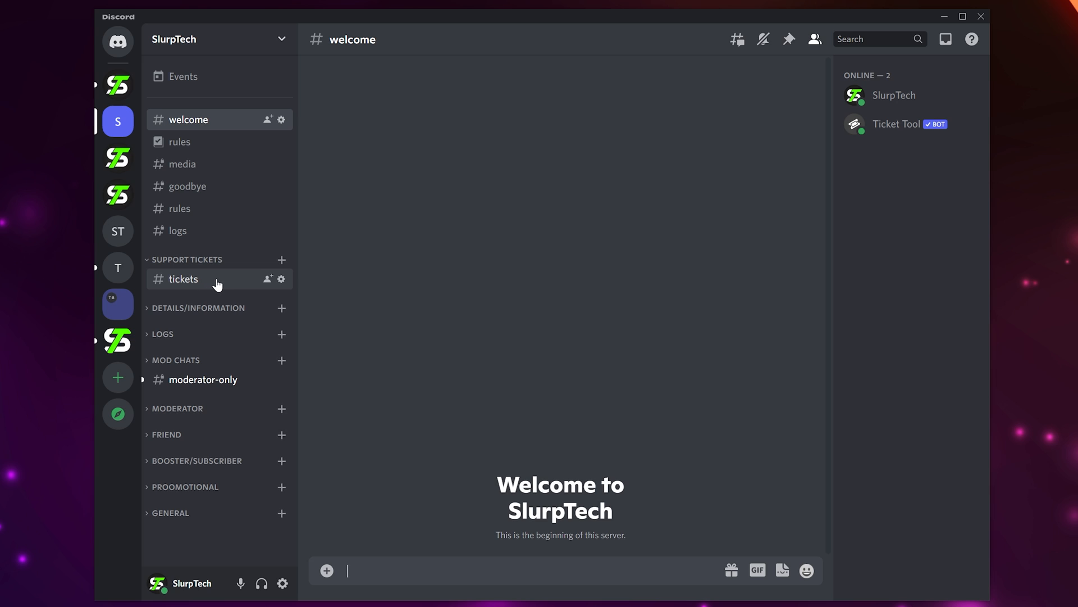
{"action": "right_click", "coordinate": [216, 284]}
{"action": "mouse_move", "coordinate": [254, 321]}
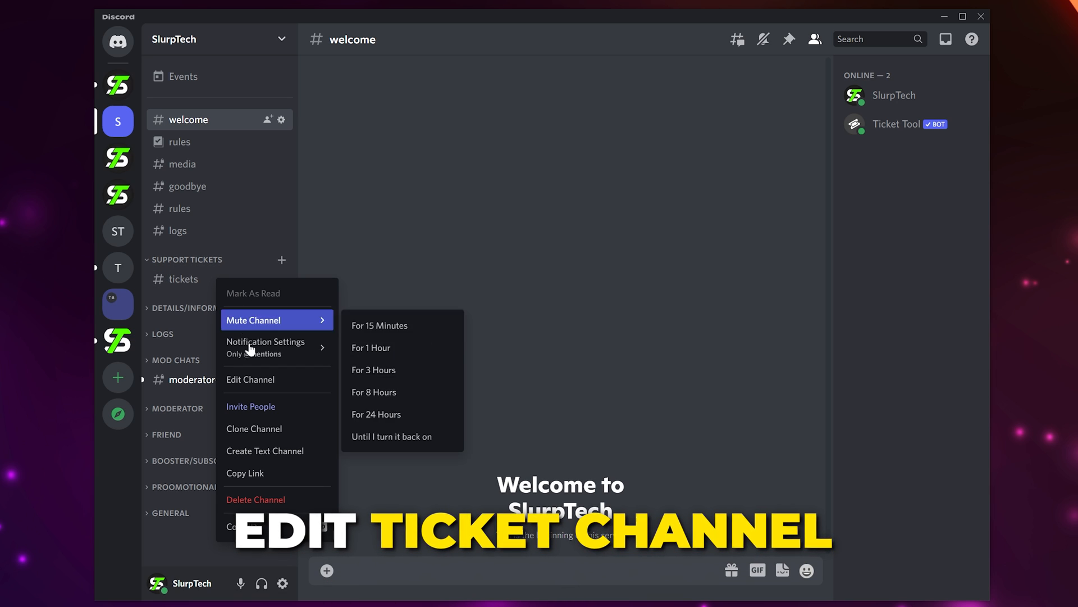
{"action": "left_click", "coordinate": [250, 380]}
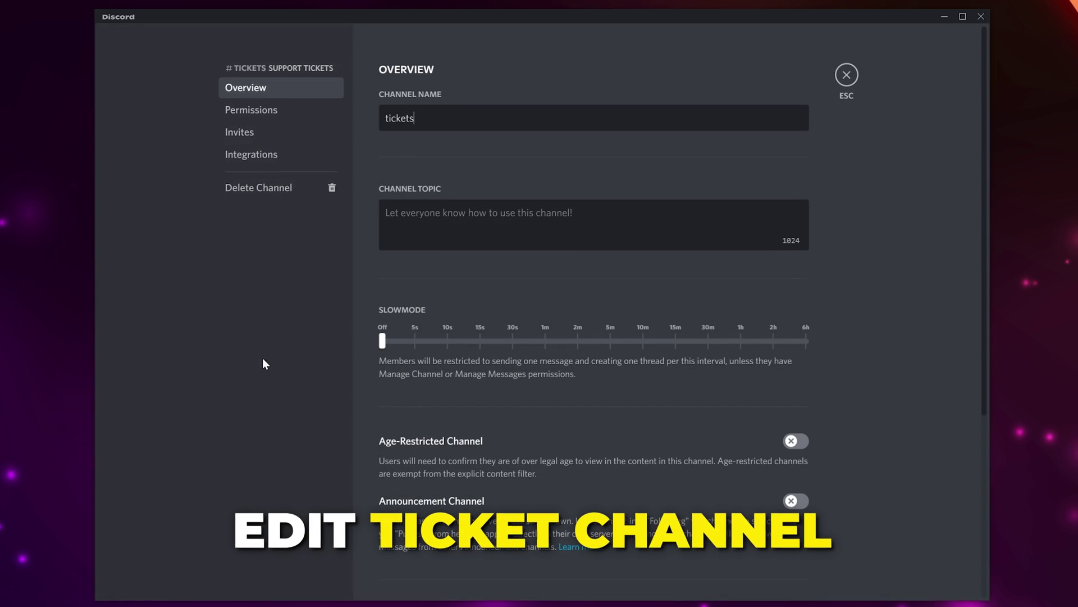
{"action": "left_click", "coordinate": [250, 110]}
{"action": "left_click", "coordinate": [421, 337]}
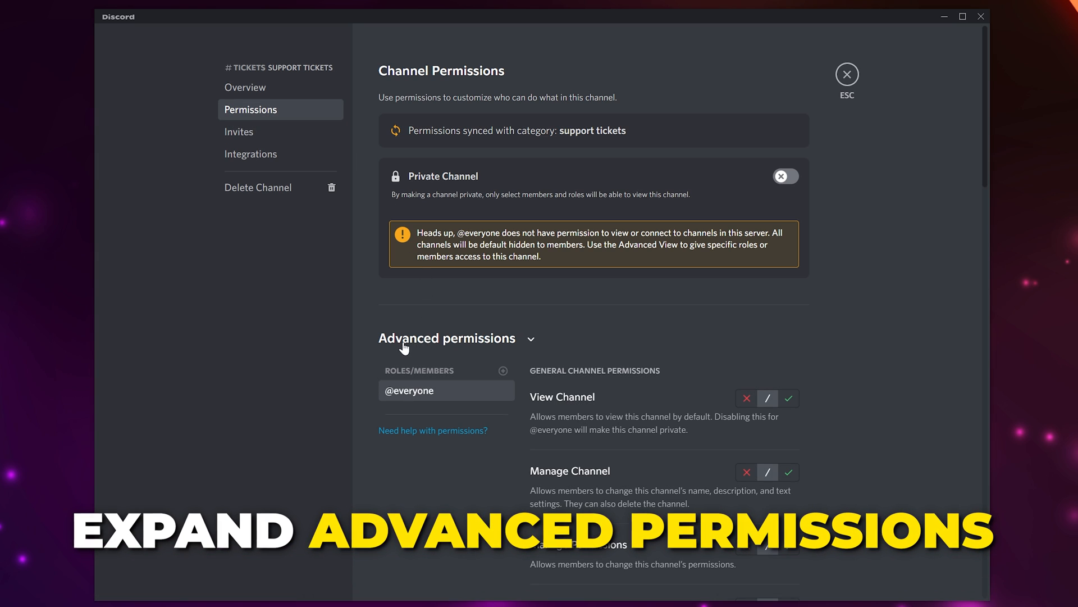
{"action": "scroll", "coordinate": [661, 399], "scroll_direction": "down", "scroll_amount": 4}
{"action": "scroll", "coordinate": [664, 383], "scroll_direction": "down", "scroll_amount": 4}
{"action": "scroll", "coordinate": [727, 204], "scroll_direction": "down", "scroll_amount": 3}
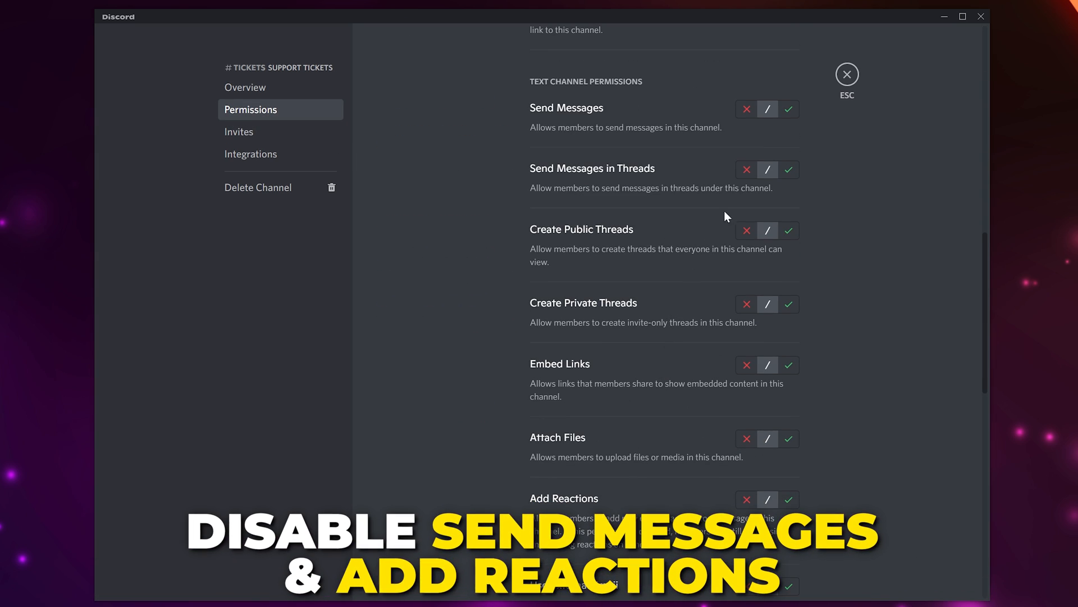
{"action": "left_click", "coordinate": [746, 109]}
{"action": "scroll", "coordinate": [720, 402], "scroll_direction": "down", "scroll_amount": 1}
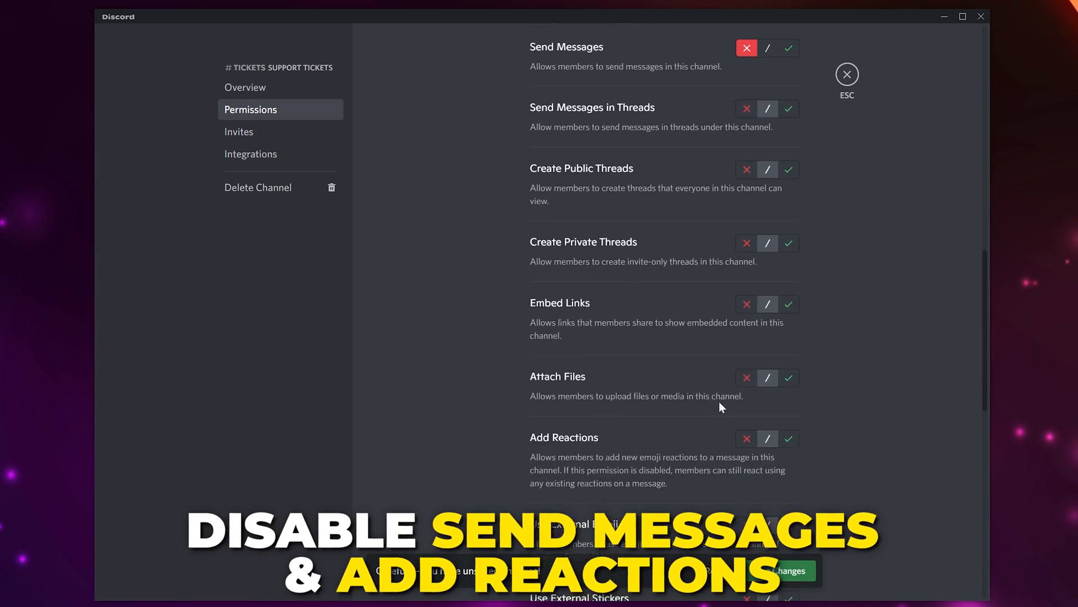
{"action": "left_click", "coordinate": [746, 438]}
{"action": "left_click", "coordinate": [779, 571]}
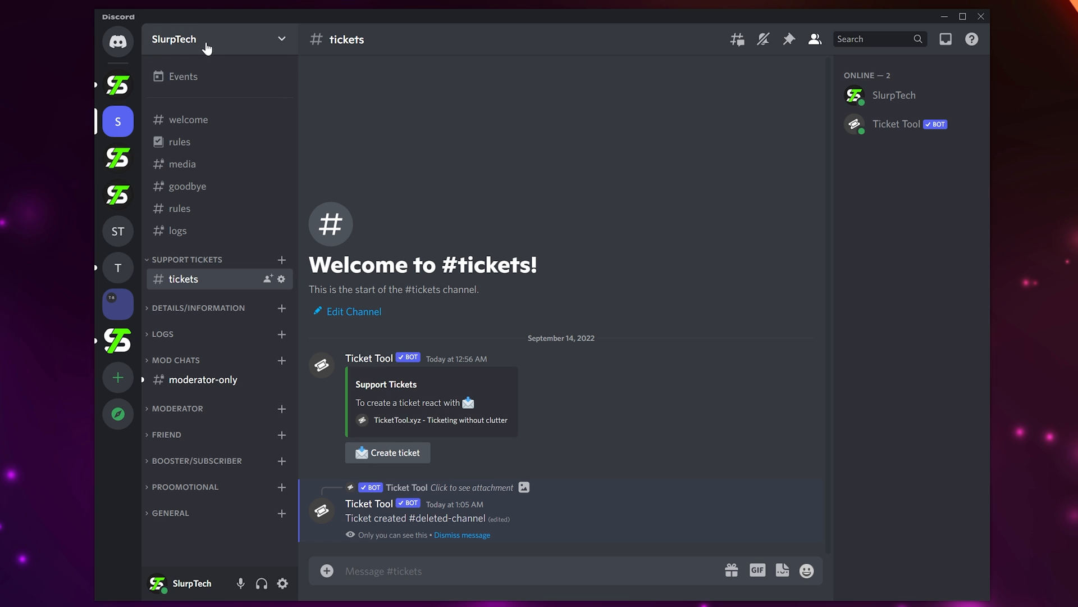
Reach the Ticket Tool role's permissions in Server Settings > Roles.
{"action": "left_click", "coordinate": [207, 39]}
{"action": "left_click", "coordinate": [179, 125]}
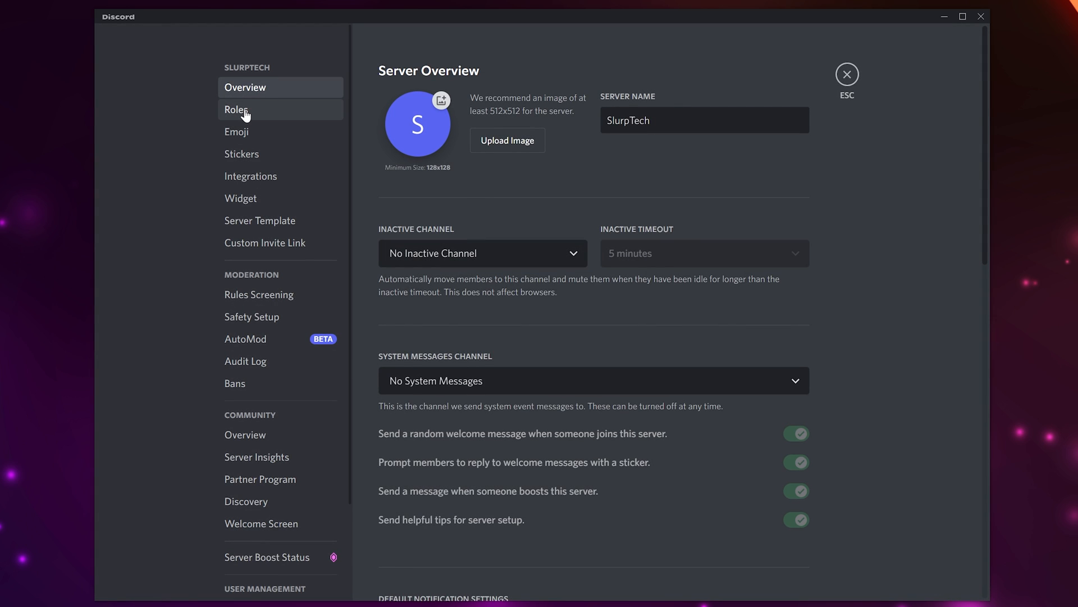
{"action": "left_click", "coordinate": [235, 108]}
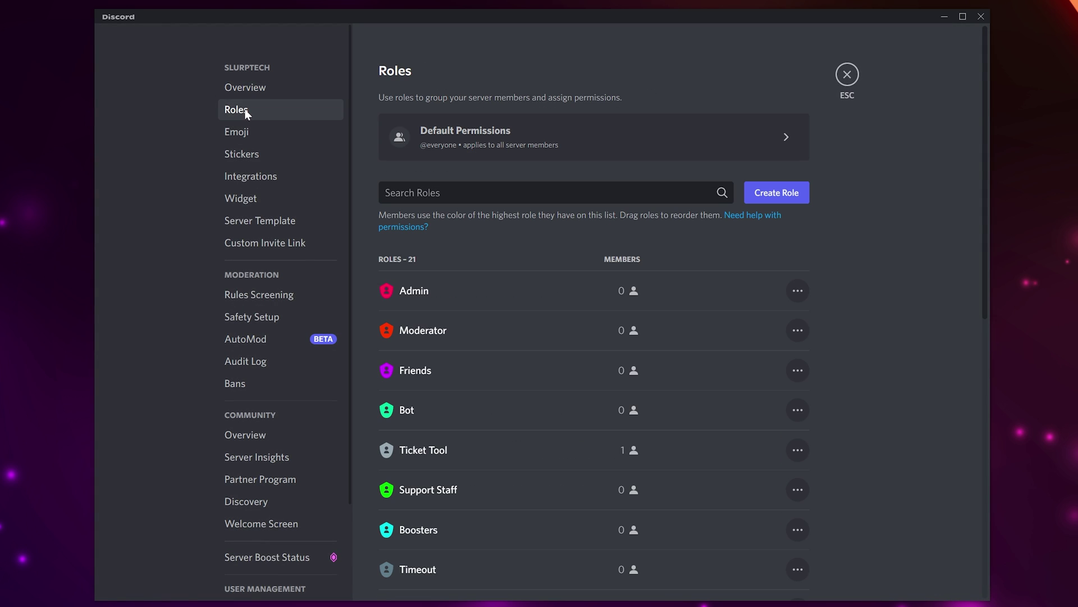
{"action": "left_click", "coordinate": [431, 452]}
{"action": "left_click", "coordinate": [599, 159]}
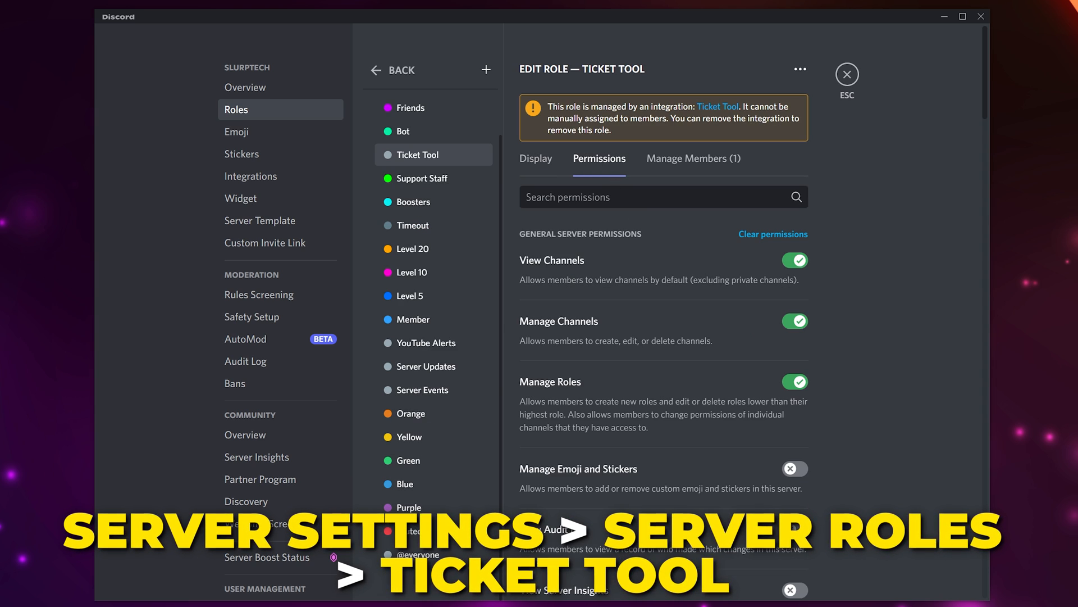
Enable the Administrator permission for the Ticket Tool role, save, and return to #tickets.
{"action": "left_click", "coordinate": [630, 196]}
{"action": "type", "text": "admin"}
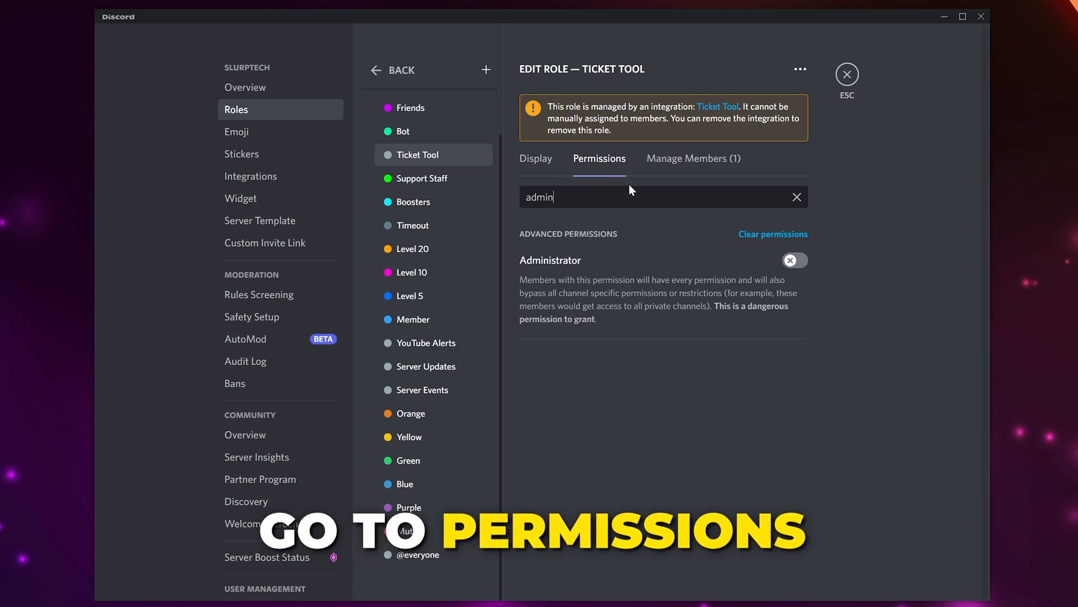
{"action": "left_click", "coordinate": [795, 260]}
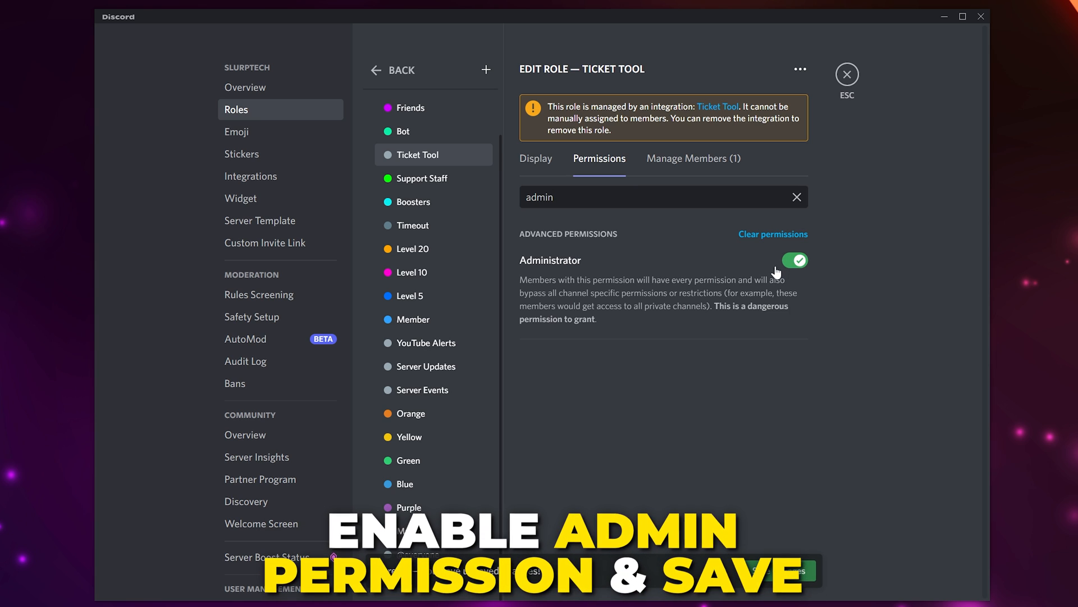
{"action": "left_click", "coordinate": [782, 572]}
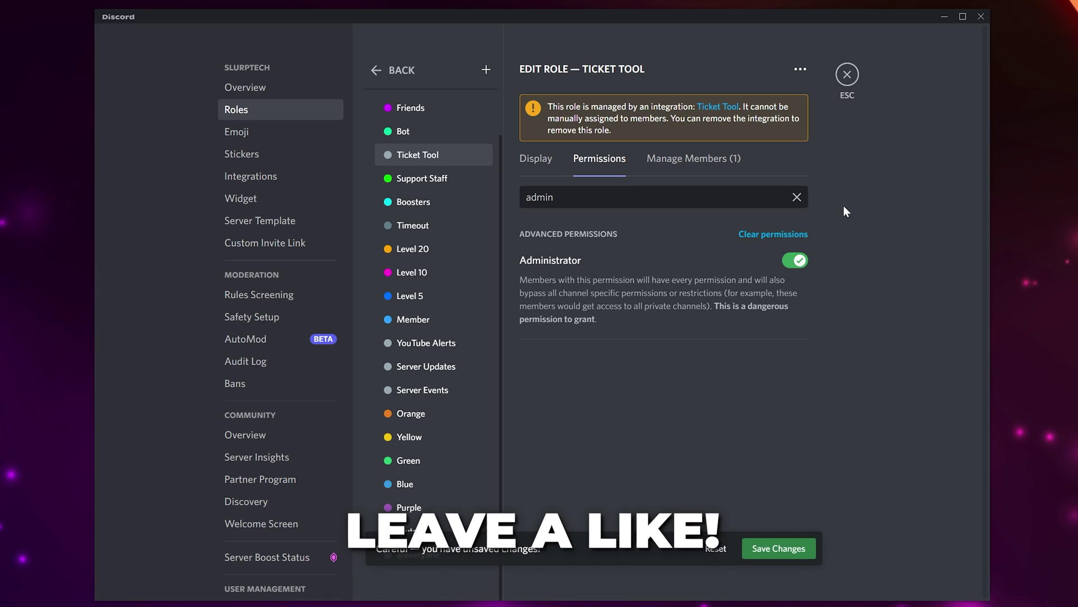
{"action": "left_click", "coordinate": [848, 75]}
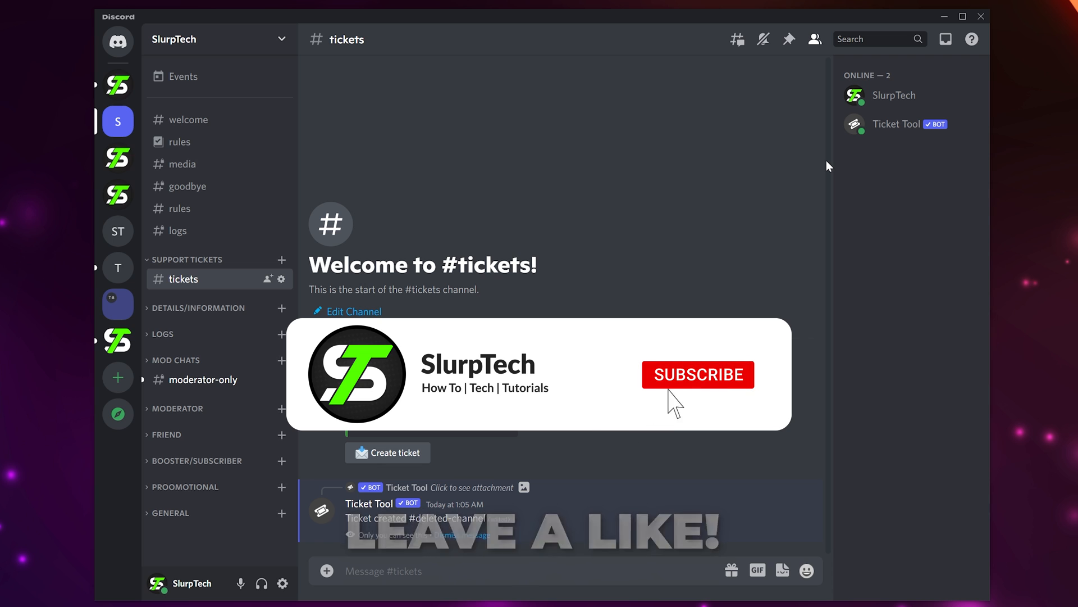